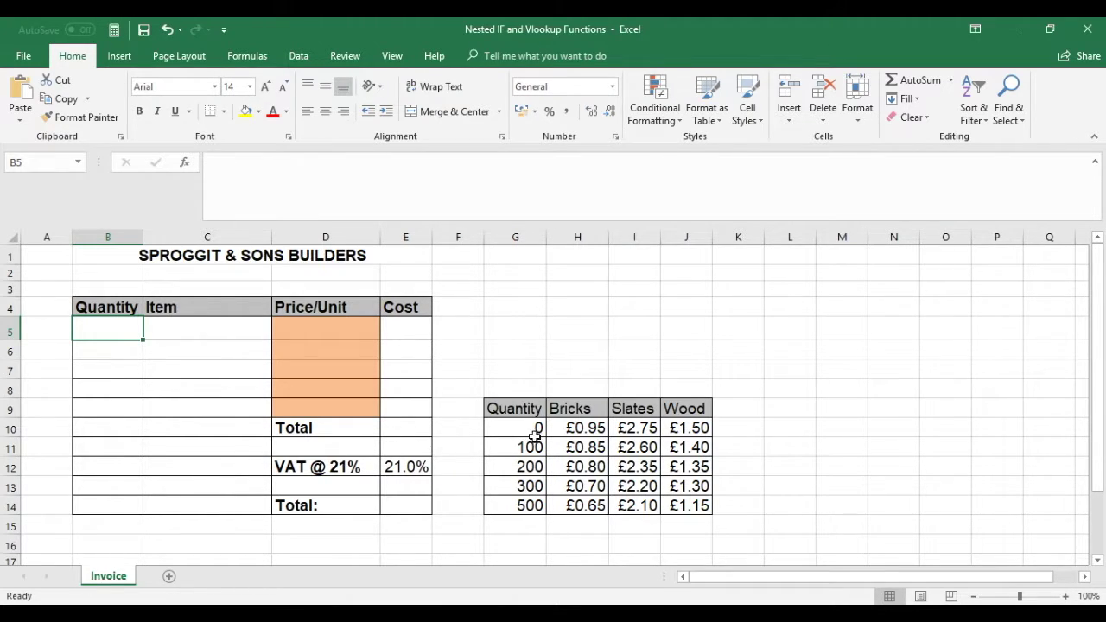
click(298, 329)
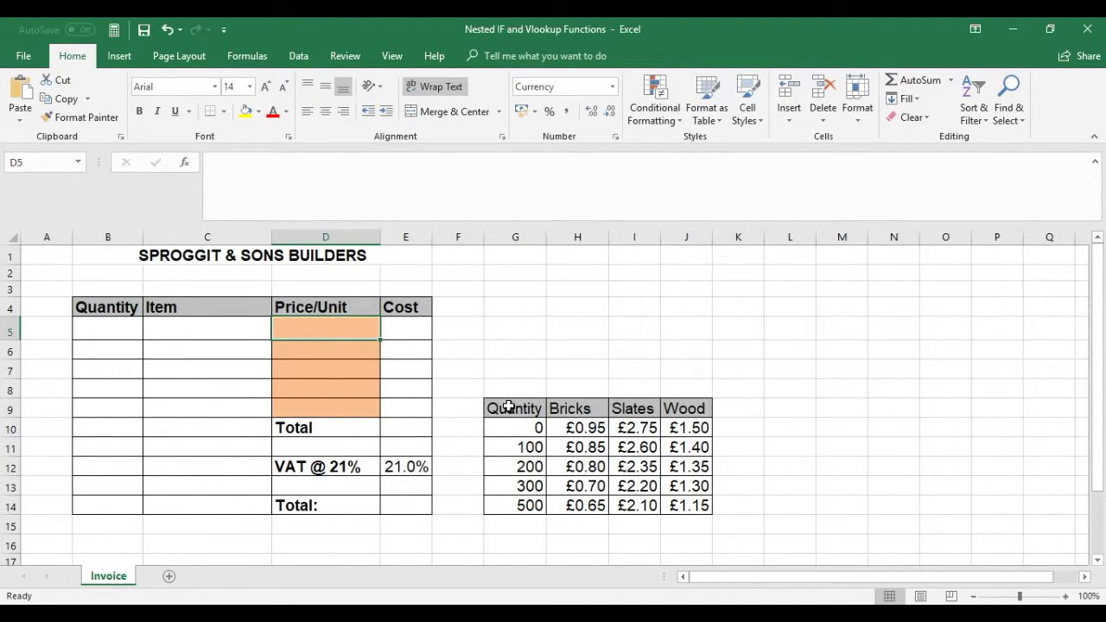
drag(514, 411, 687, 510)
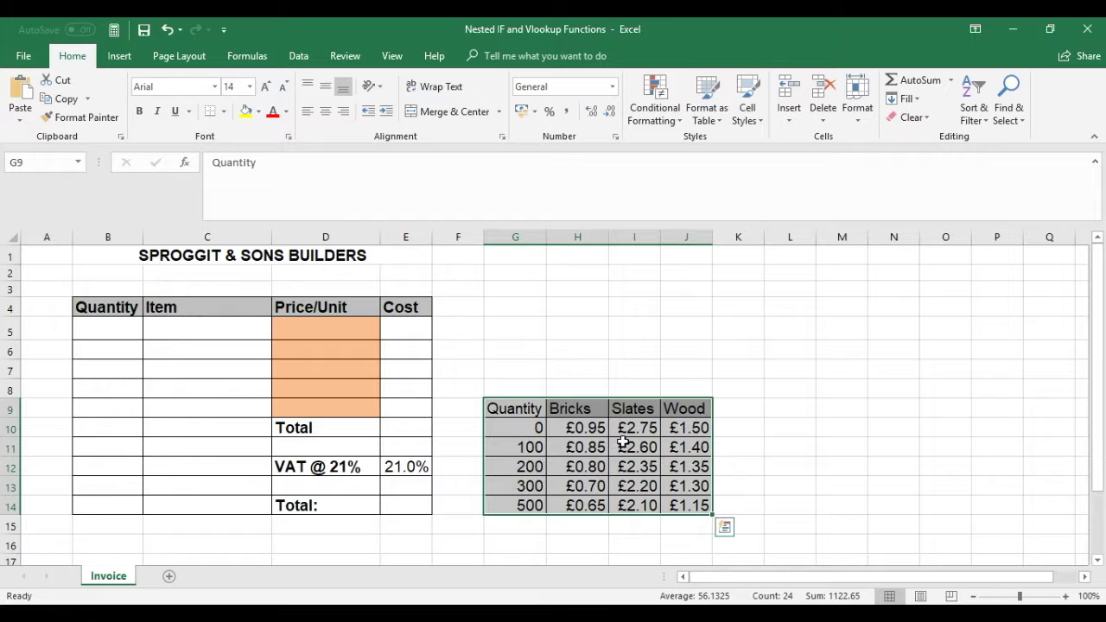
click(112, 333)
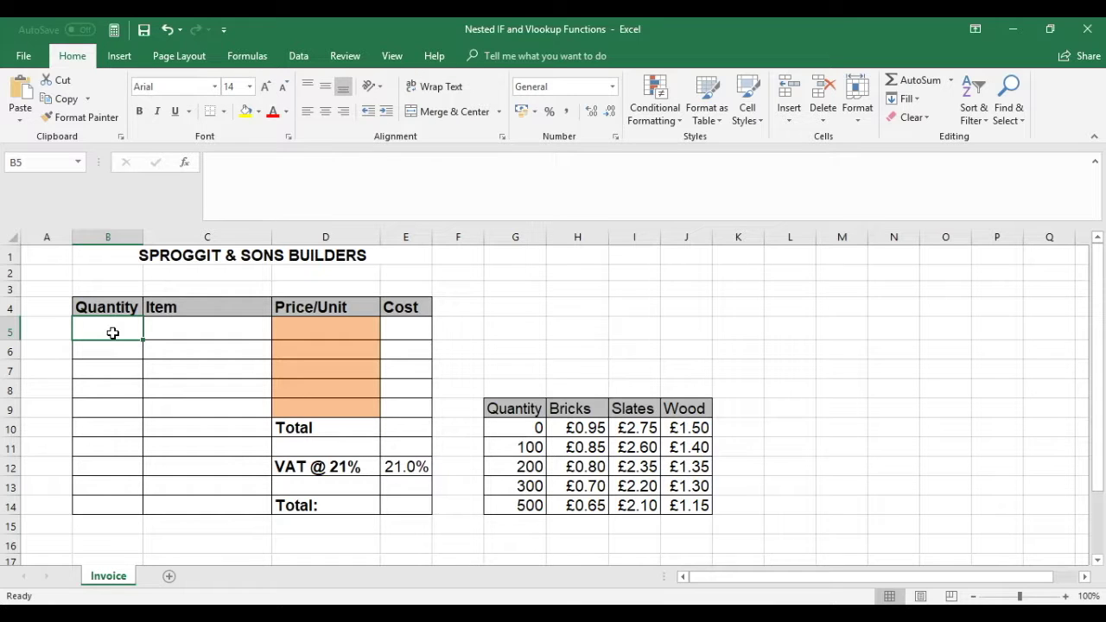
click(294, 332)
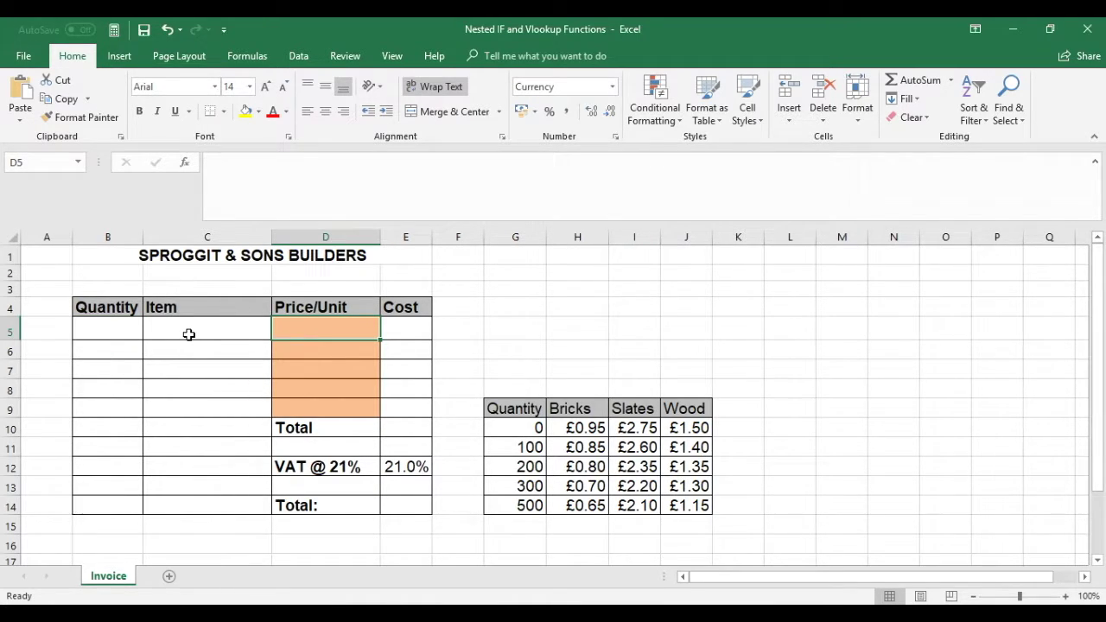
Step: Enter a sample order of 100 Bricks in the Quantity and Item cells of row 5
click(116, 330)
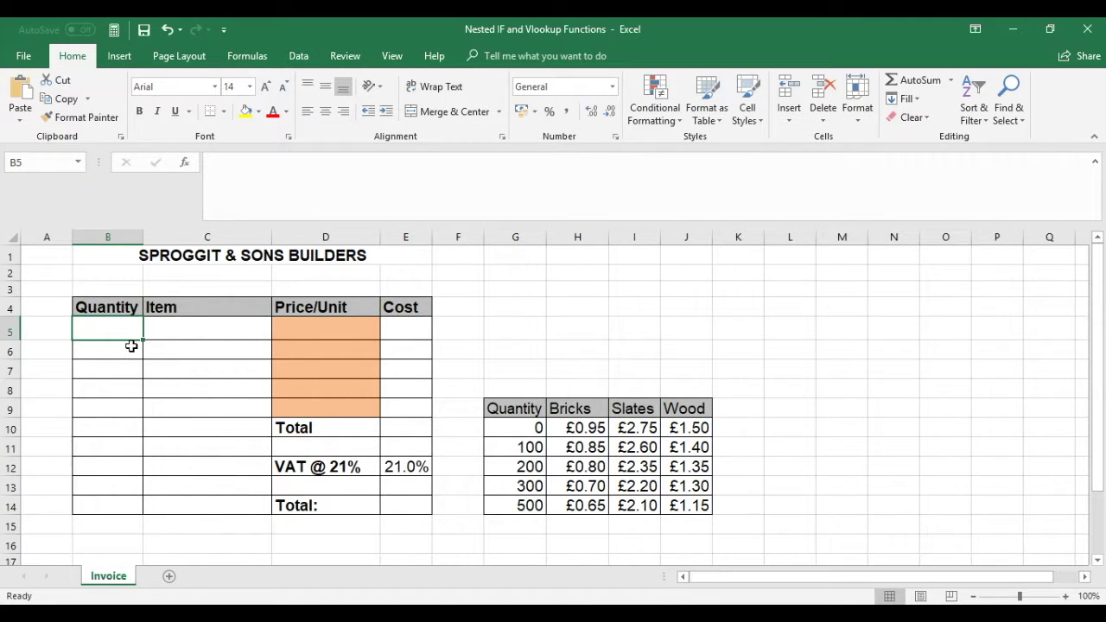
text(100)
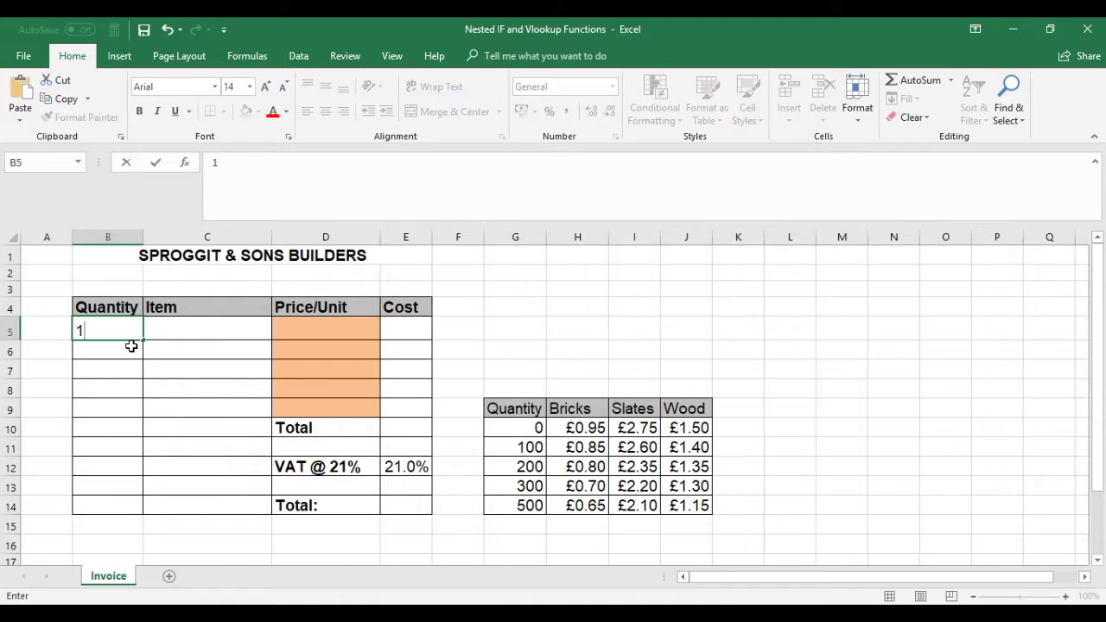
click(199, 330)
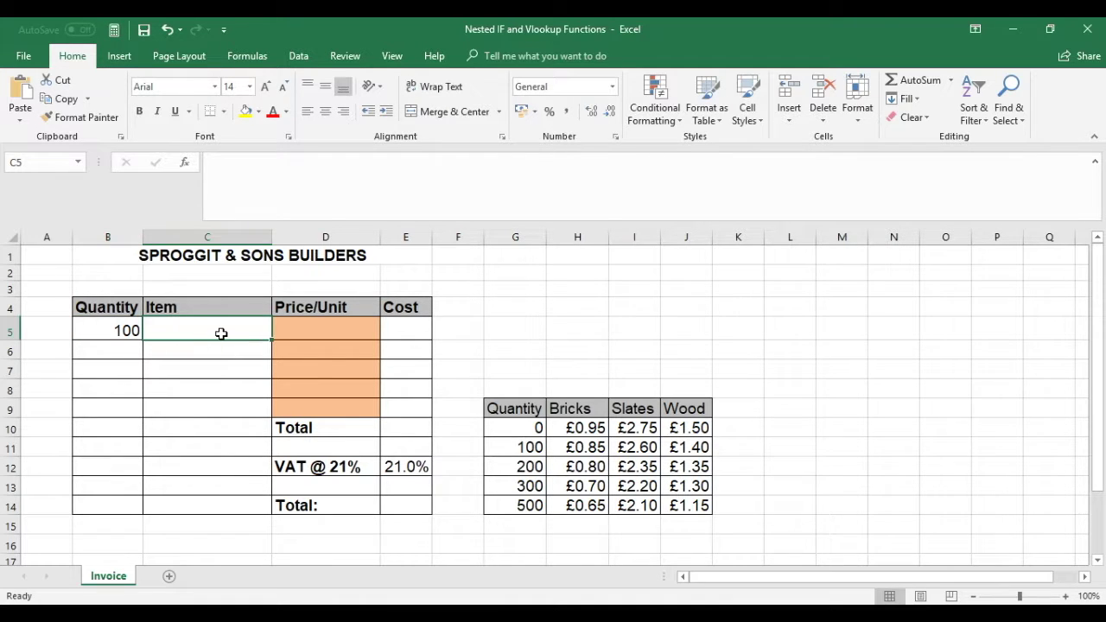
text(Bricks)
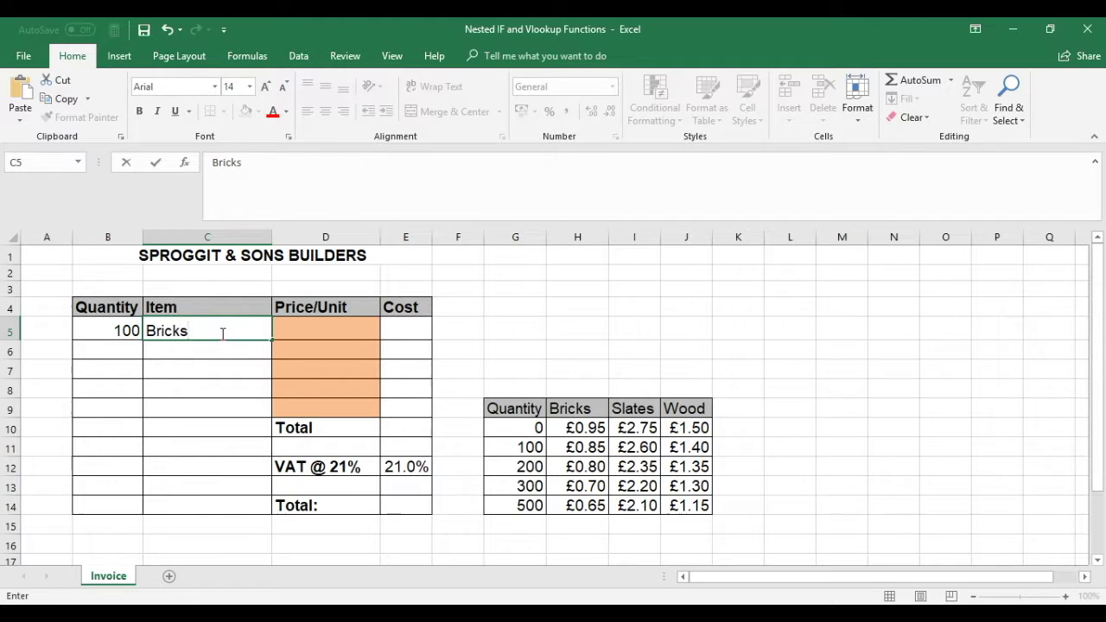
click(337, 335)
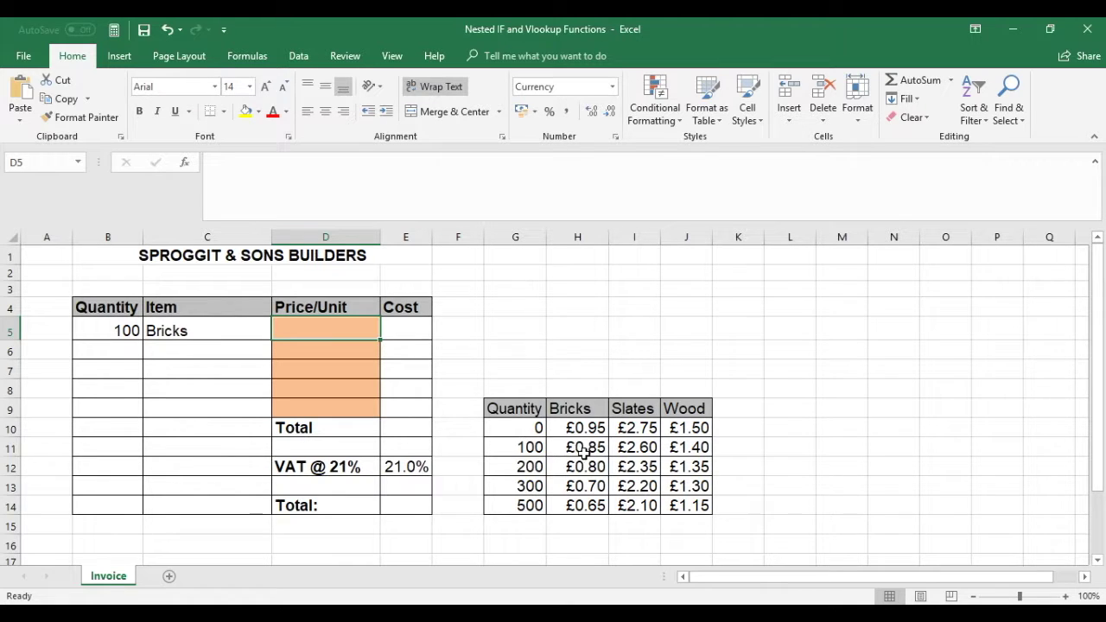
Step: Change the sample quantity in B5 to 120
click(123, 331)
click(223, 163)
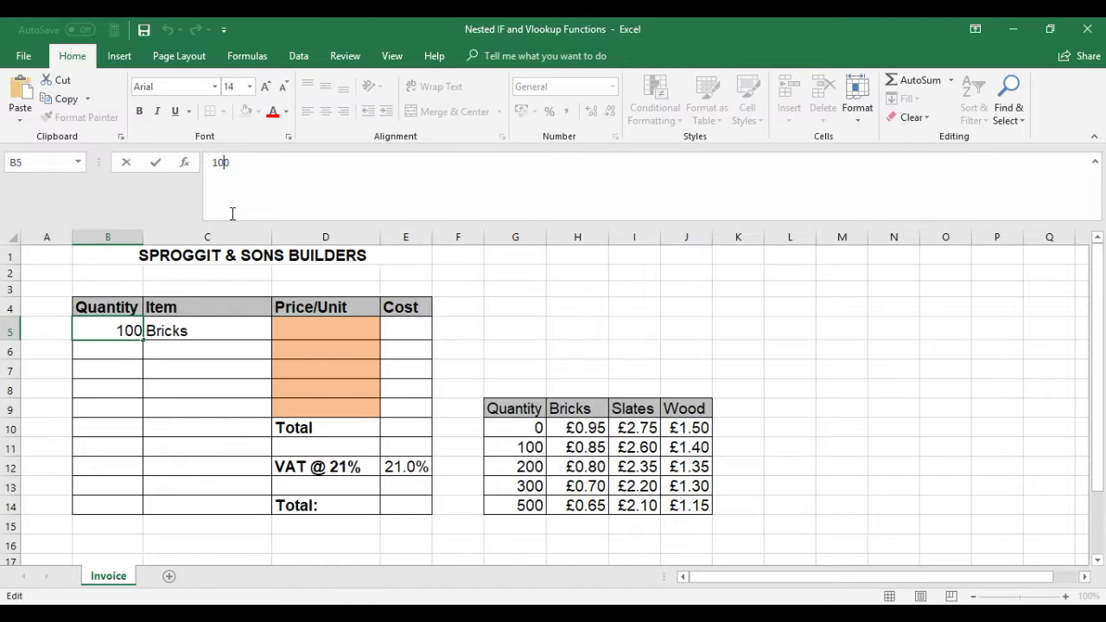
key(BackSpace)
text(2)
key(Return)
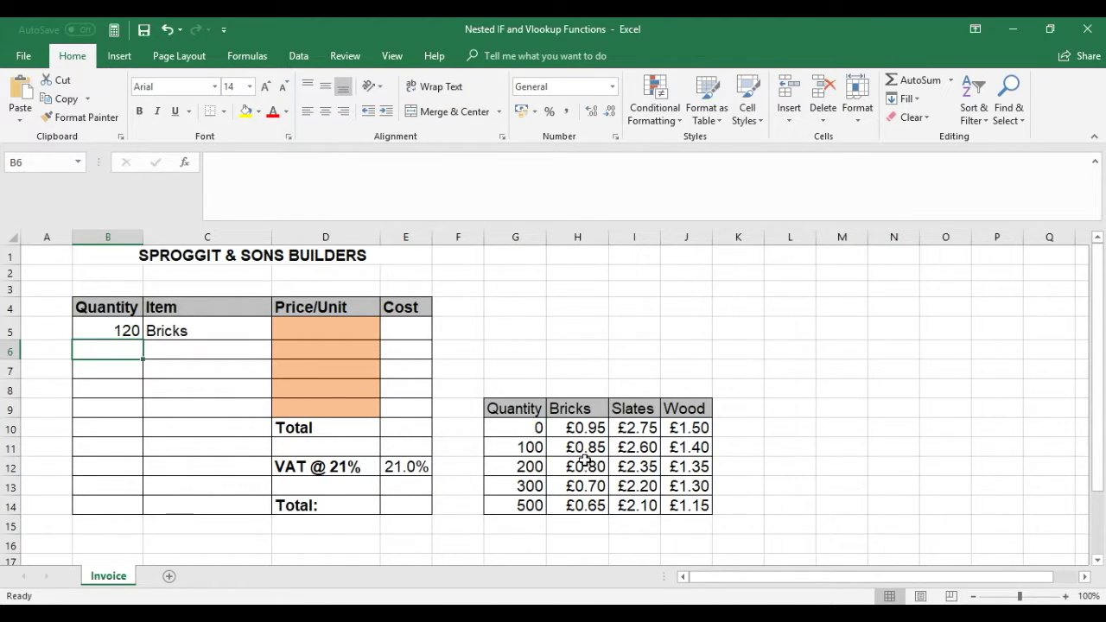
Step: Set the sample quantity in B5 to 220 and clear the quantity and item from B5:C5
click(118, 333)
text(220)
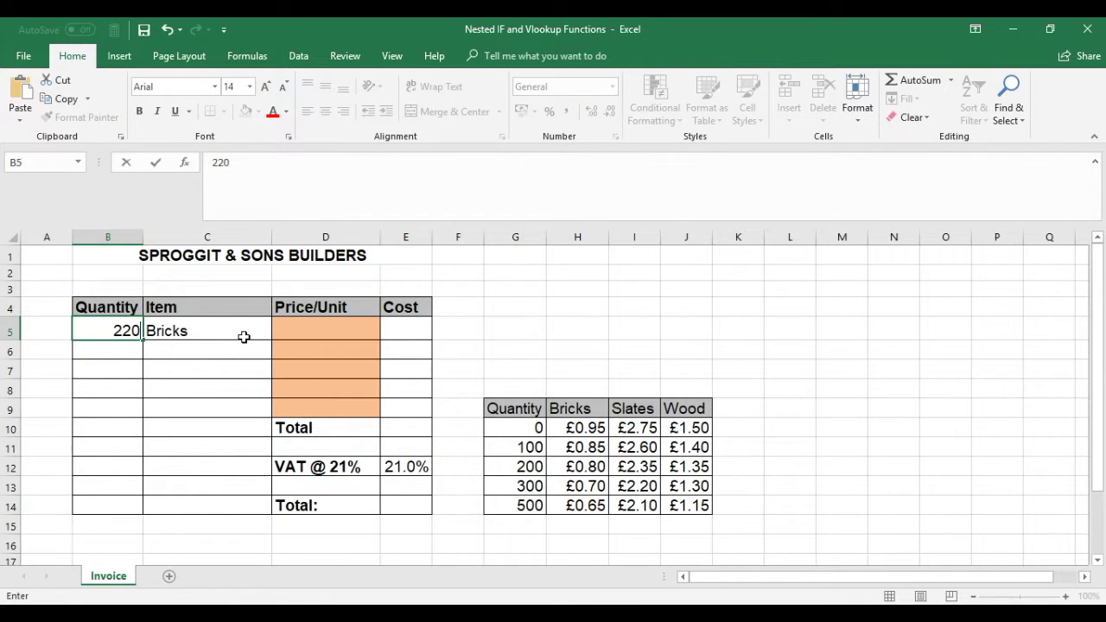
key(Return)
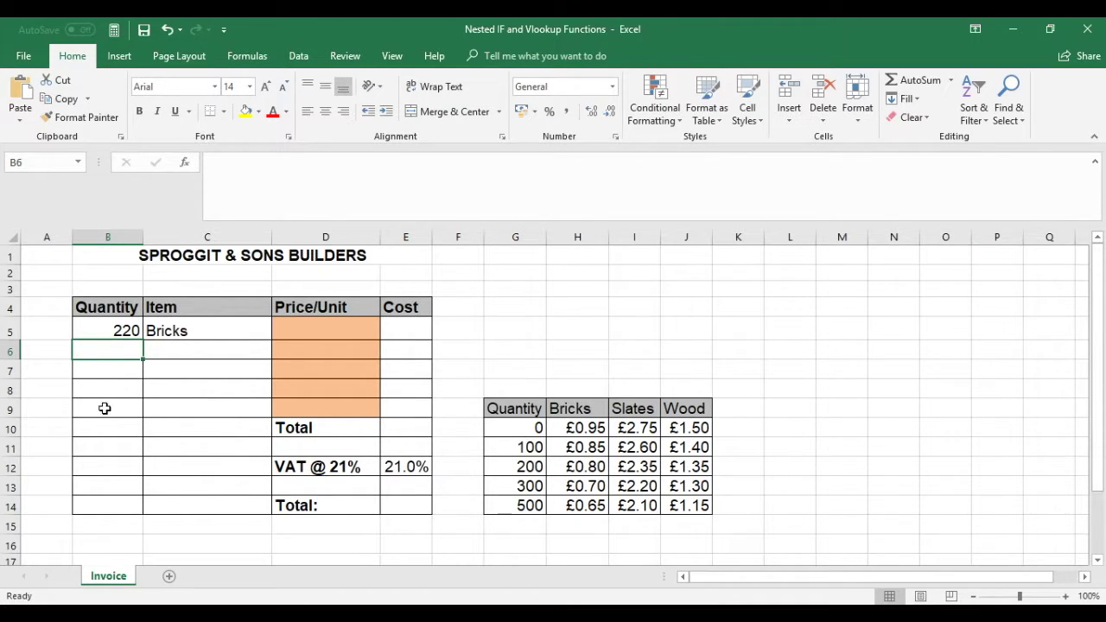
drag(111, 332, 169, 330)
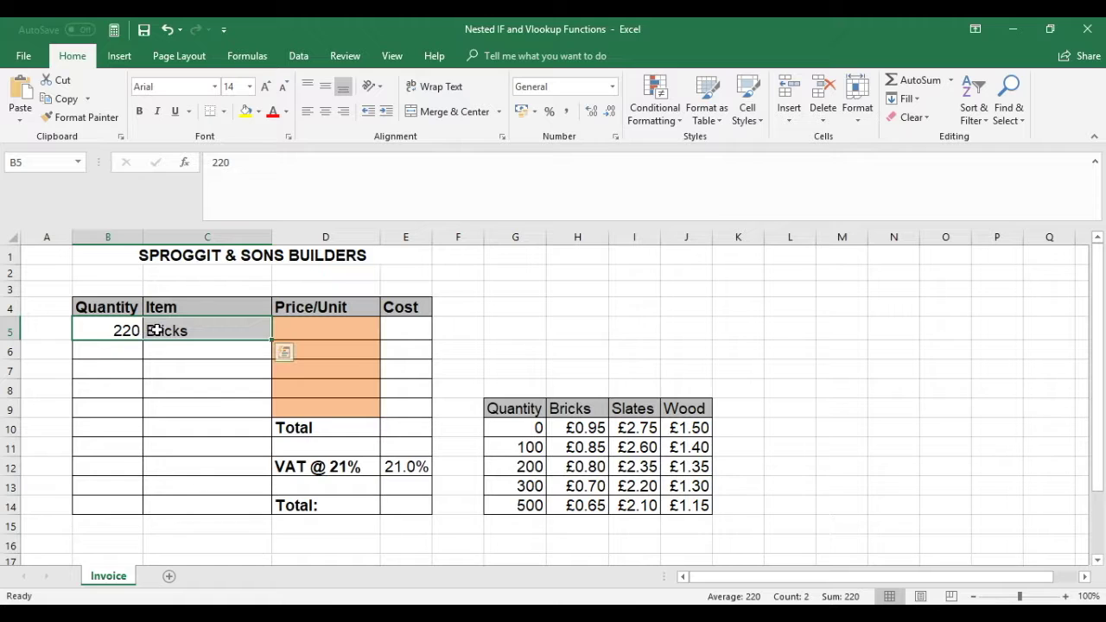
key(Delete)
Step: Start an IF formula in D5 with the logical test C5="Bricks"
click(310, 333)
text(=)
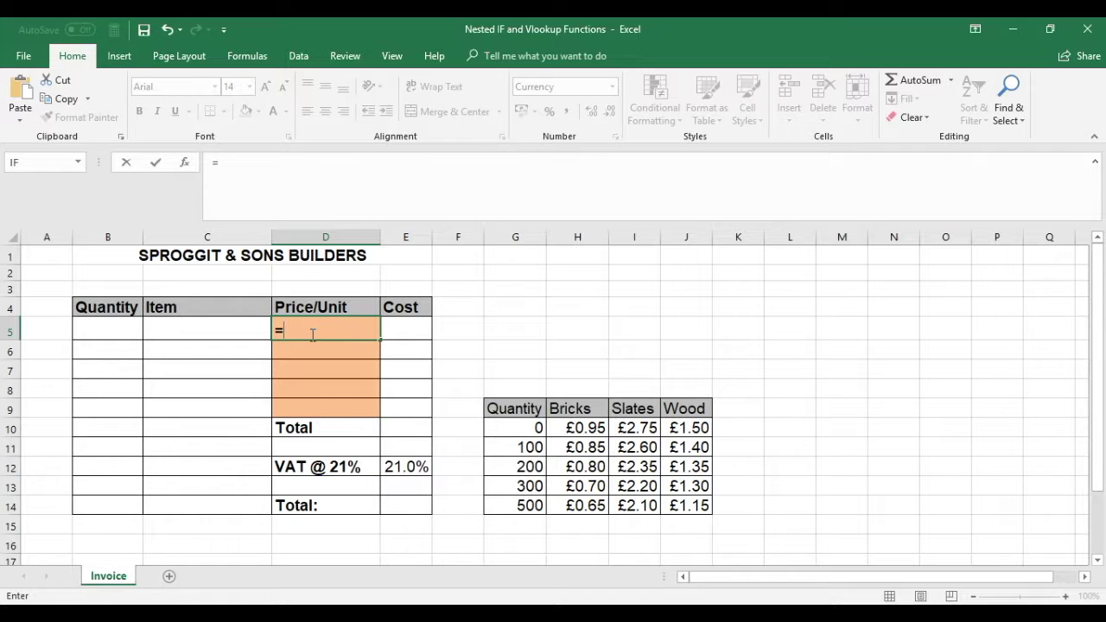
text(if)
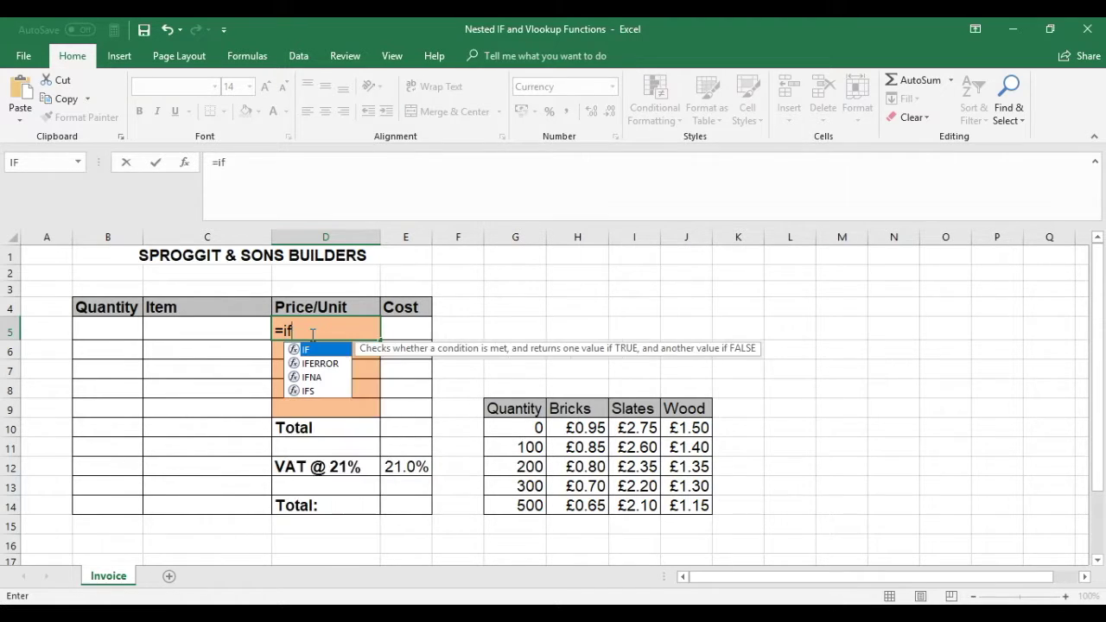
text(()
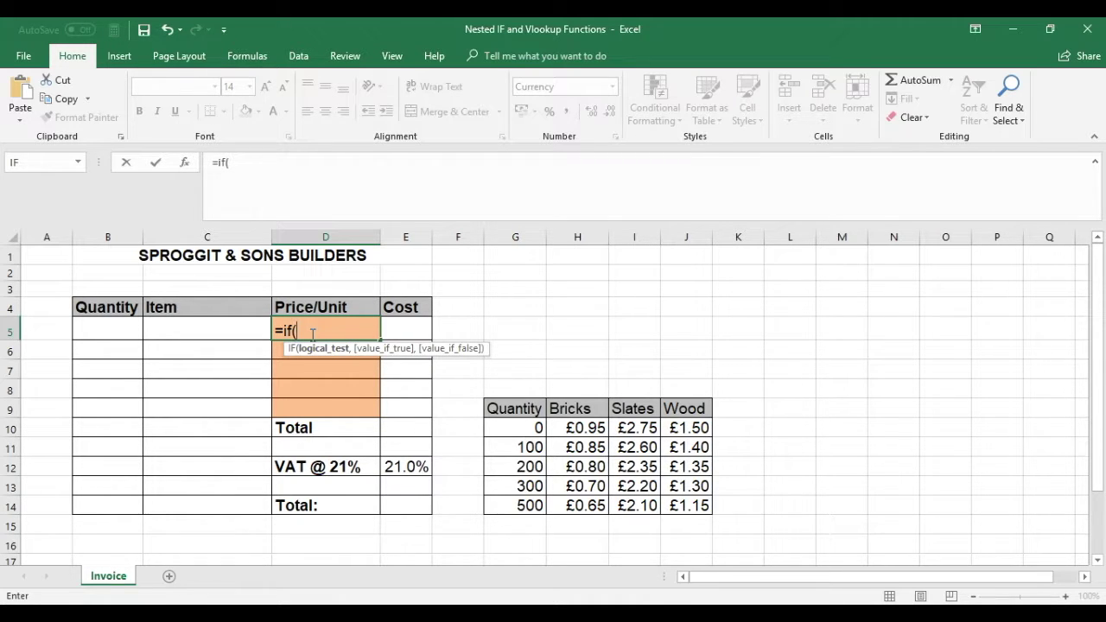
click(201, 330)
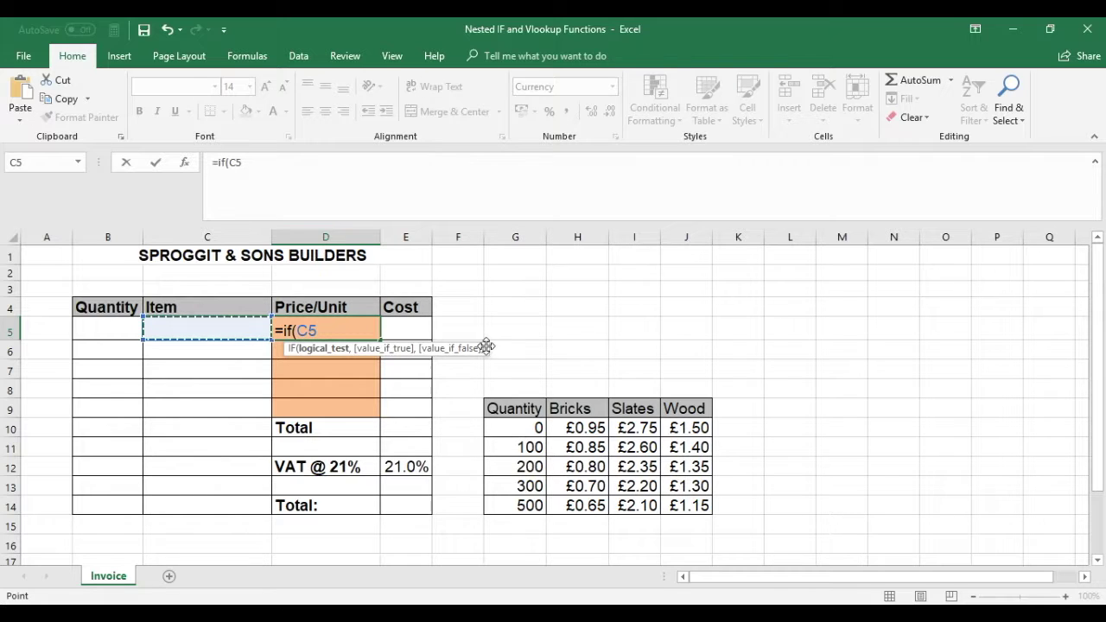
text(="Bricks)
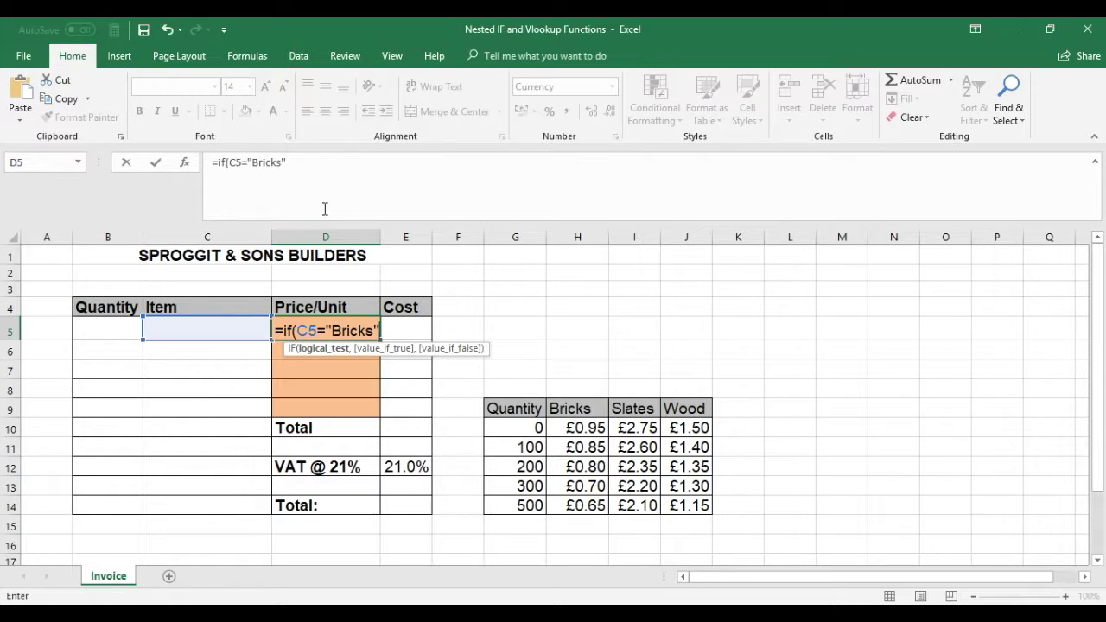
text(,)
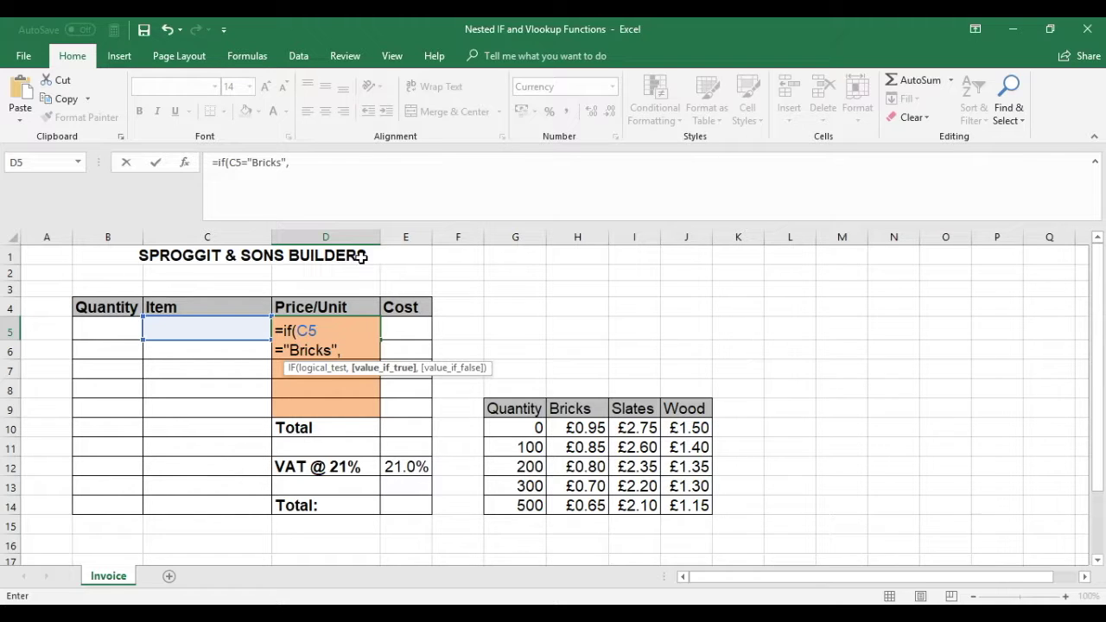
Step: Add VLOOKUP(B5,G9:J14,2) as the value if true in the D5 formula, ready for the value if false
text(vl)
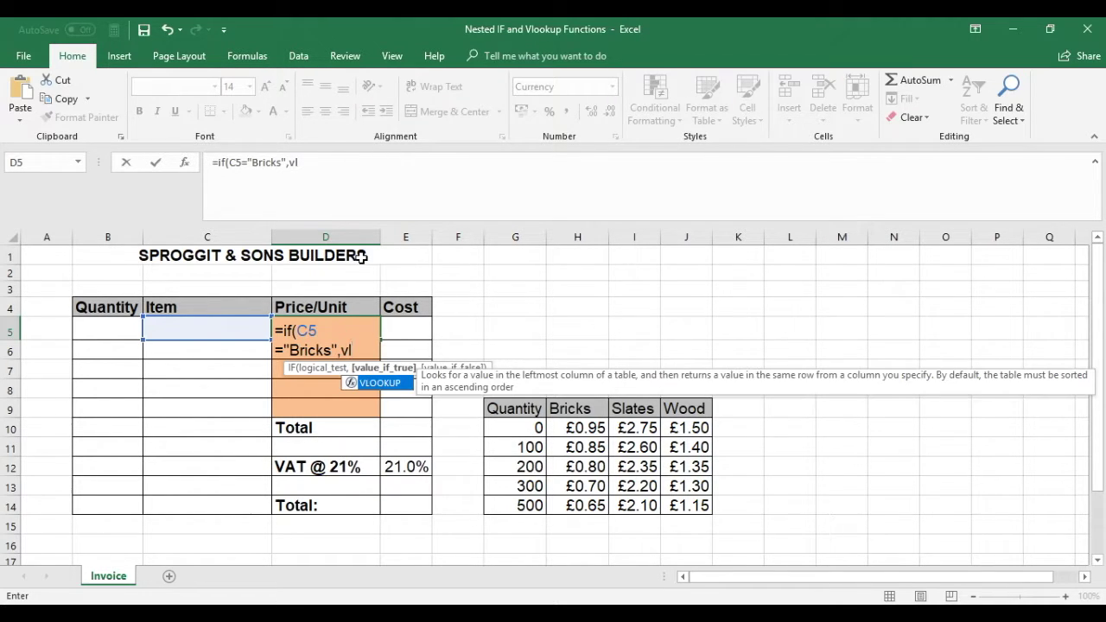
text(ookup()
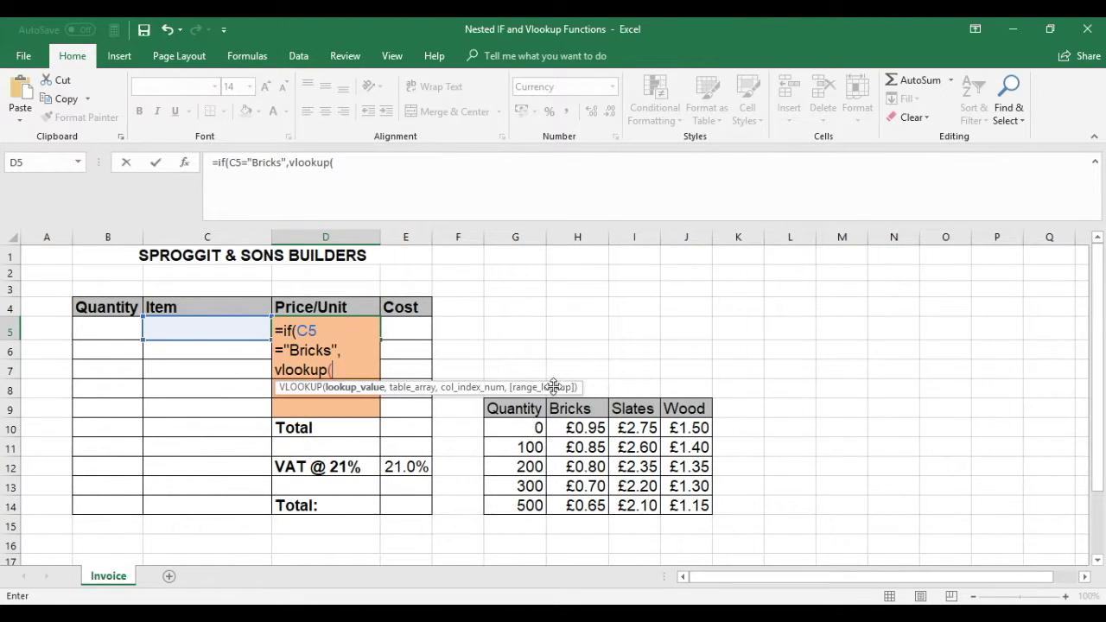
click(106, 321)
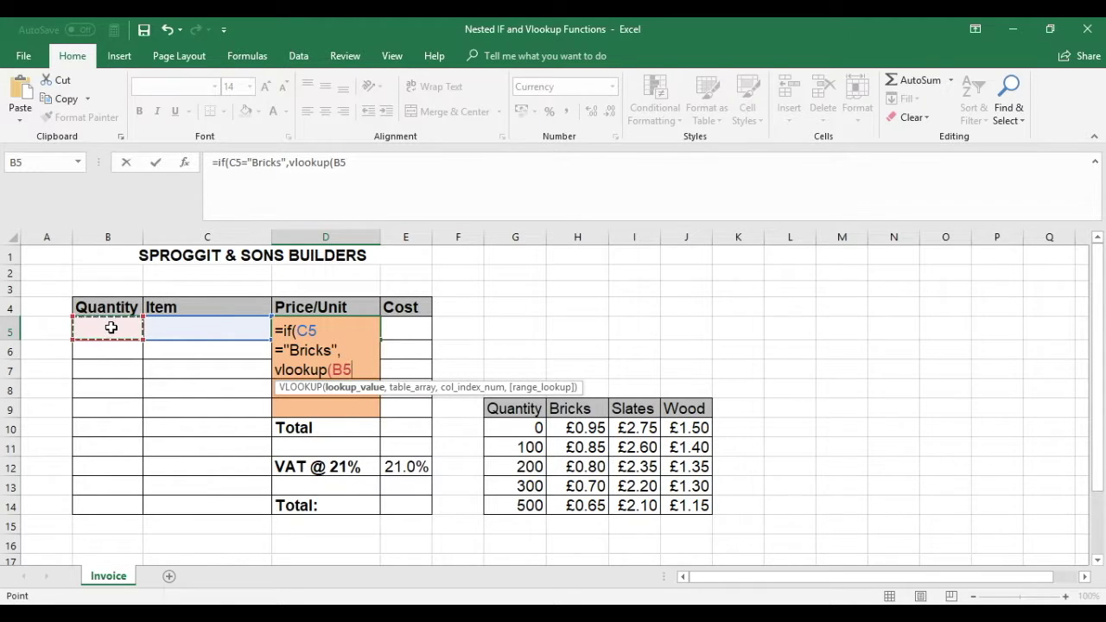
text(,)
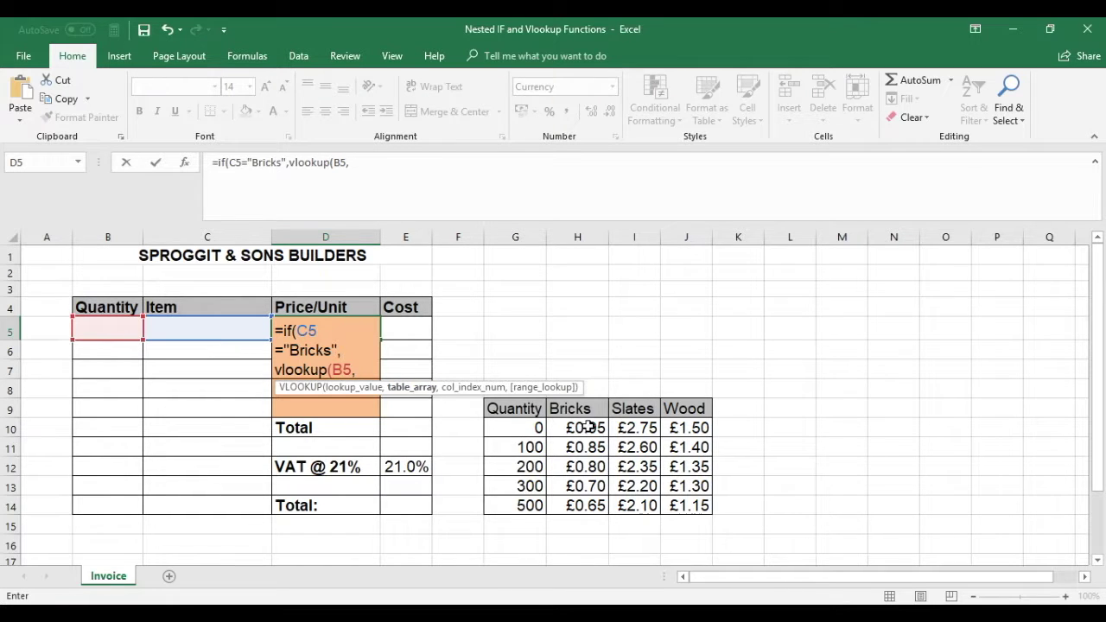
drag(523, 410, 680, 501)
text(,)
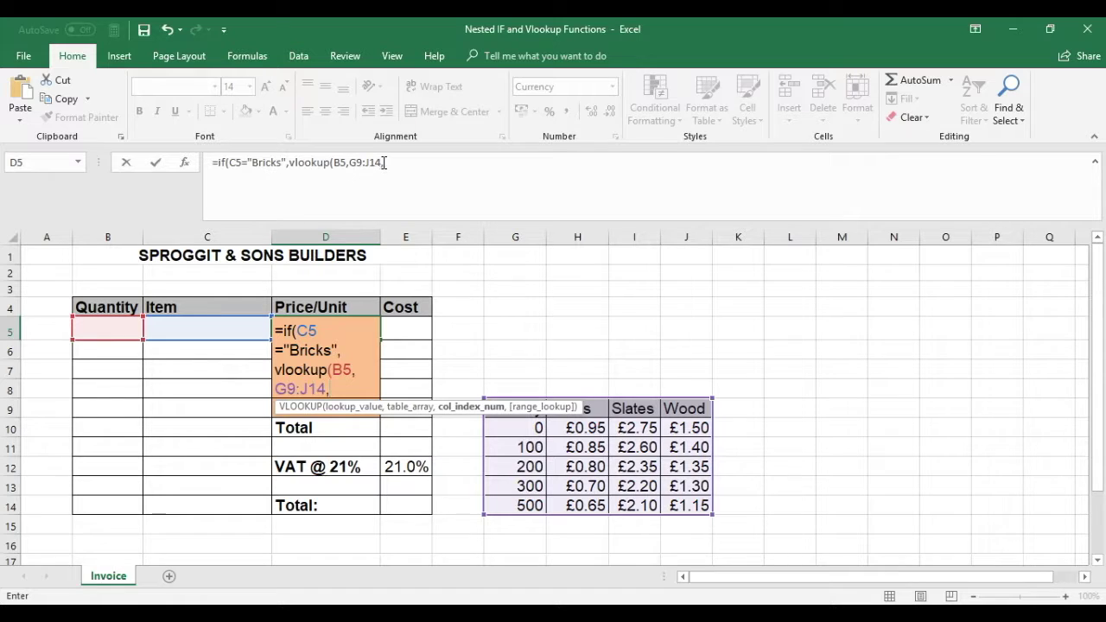
text(2))
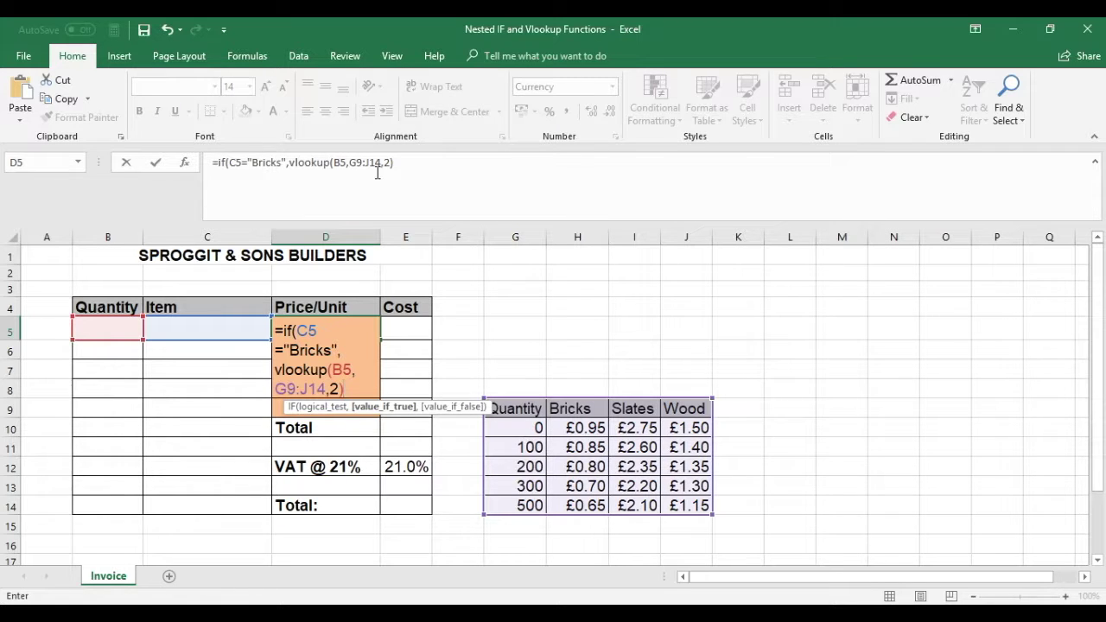
text(,)
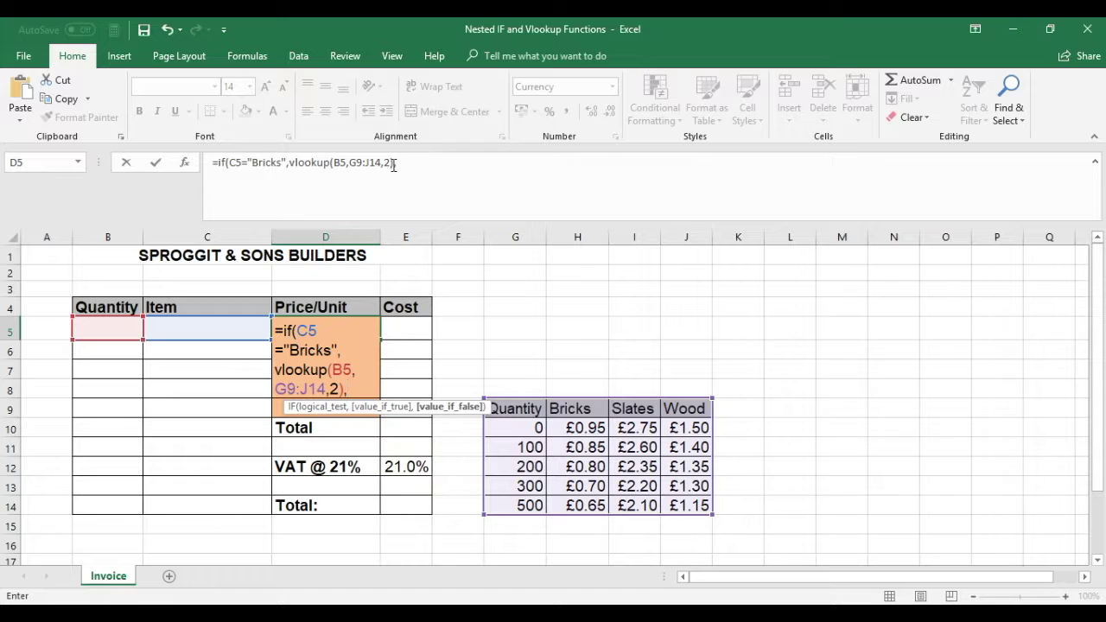
Step: Duplicate the whole Bricks IF and VLOOKUP expression, without its equals sign, as the value if false in the D5 formula
drag(397, 162, 217, 164)
key(ctrl+c)
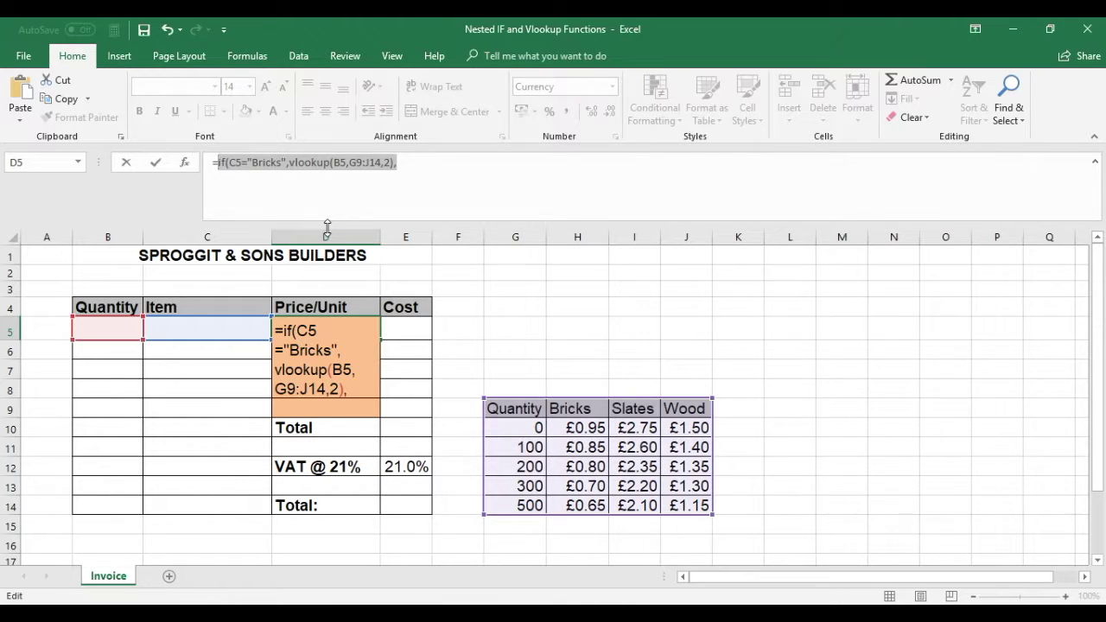
click(396, 164)
text(,)
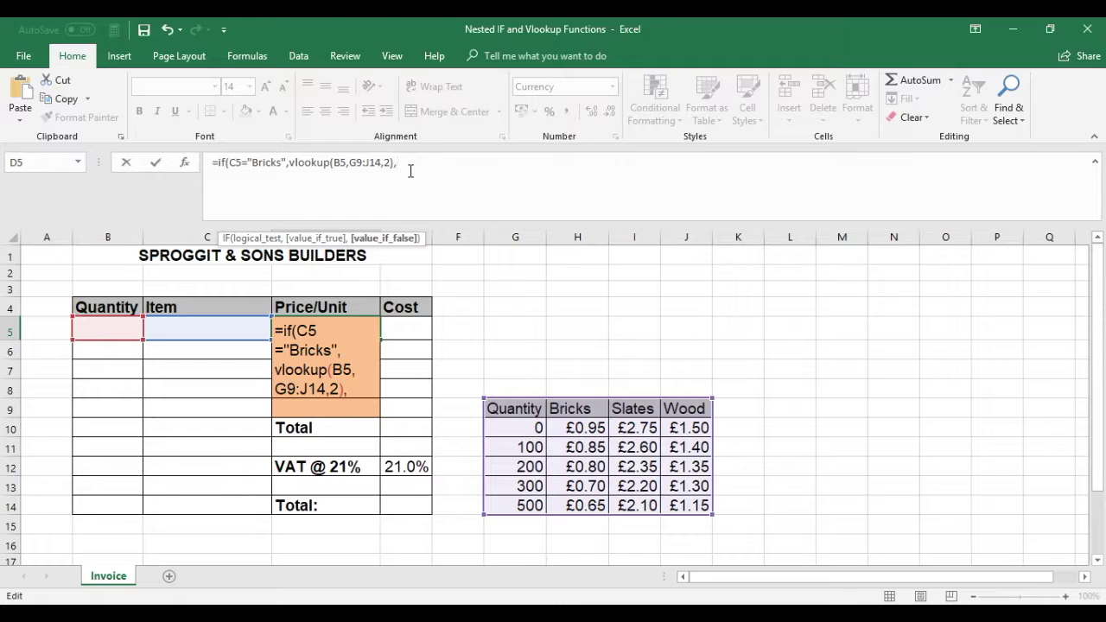
key(ctrl+v)
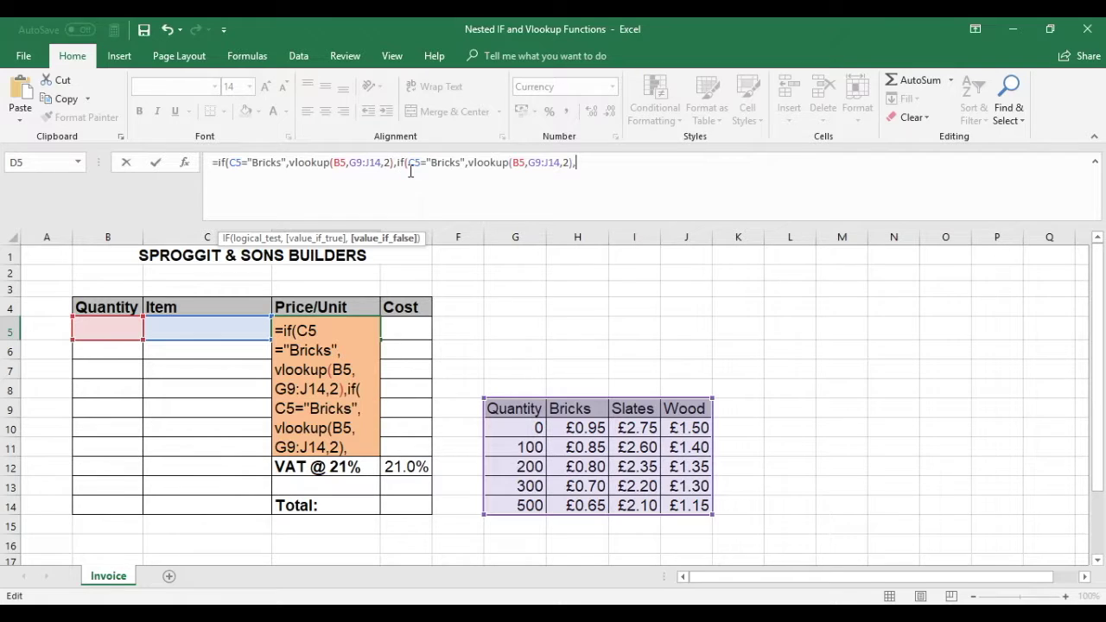
Step: Replace "Bricks" with "Slates" in the nested second IF of the D5 formula
click(462, 163)
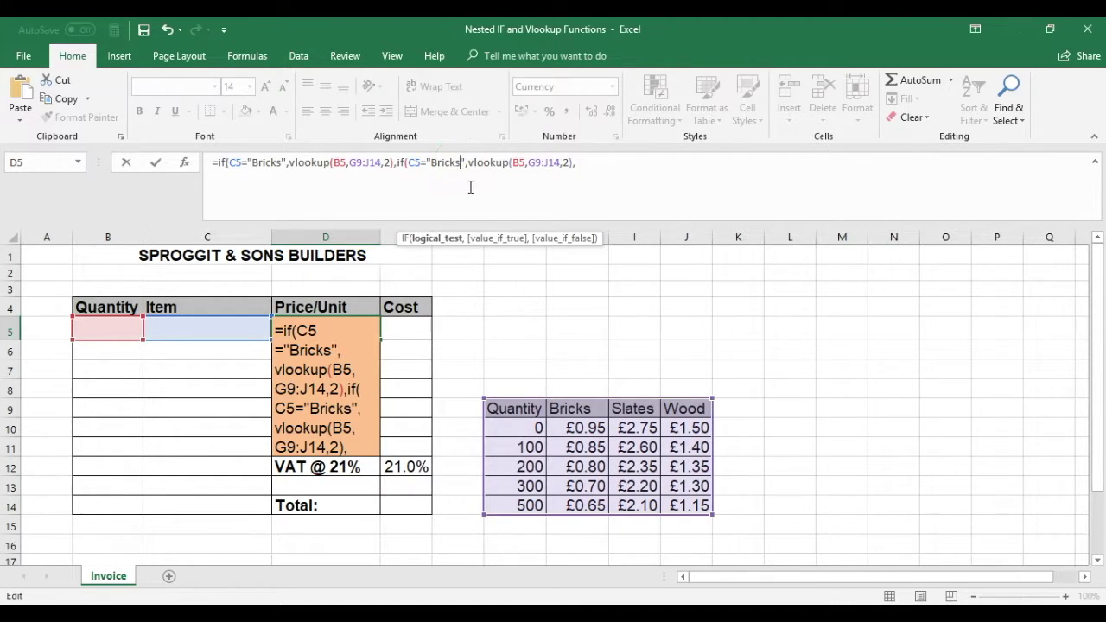
key(BackSpace)
key(BackSpace)
key(BackSpace)
key(BackSpace)
key(BackSpace)
key(BackSpace)
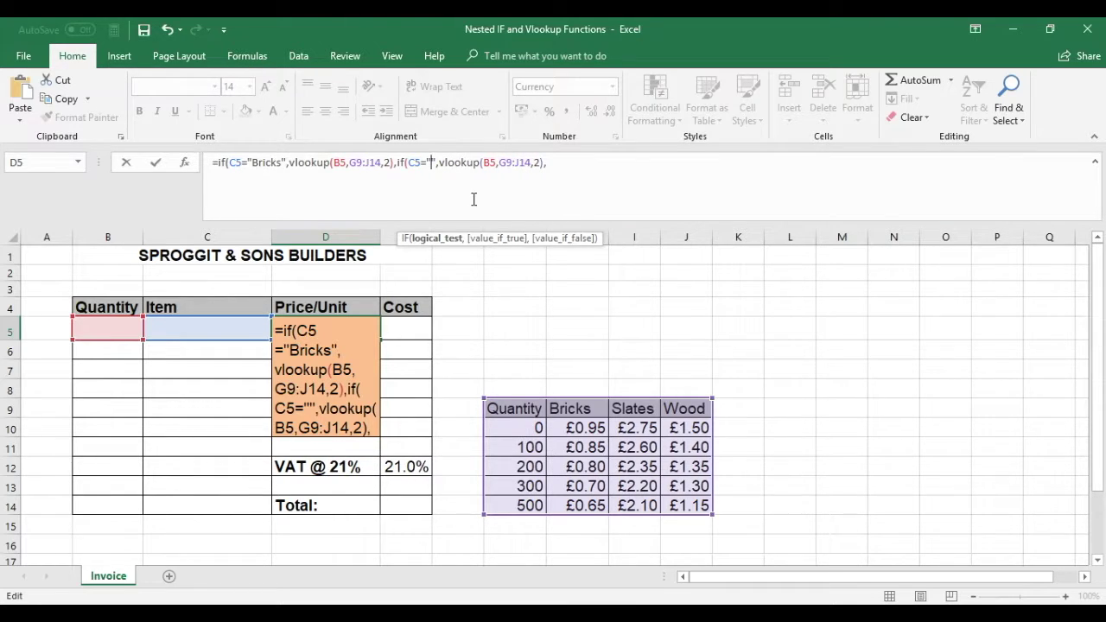
text(Slates)
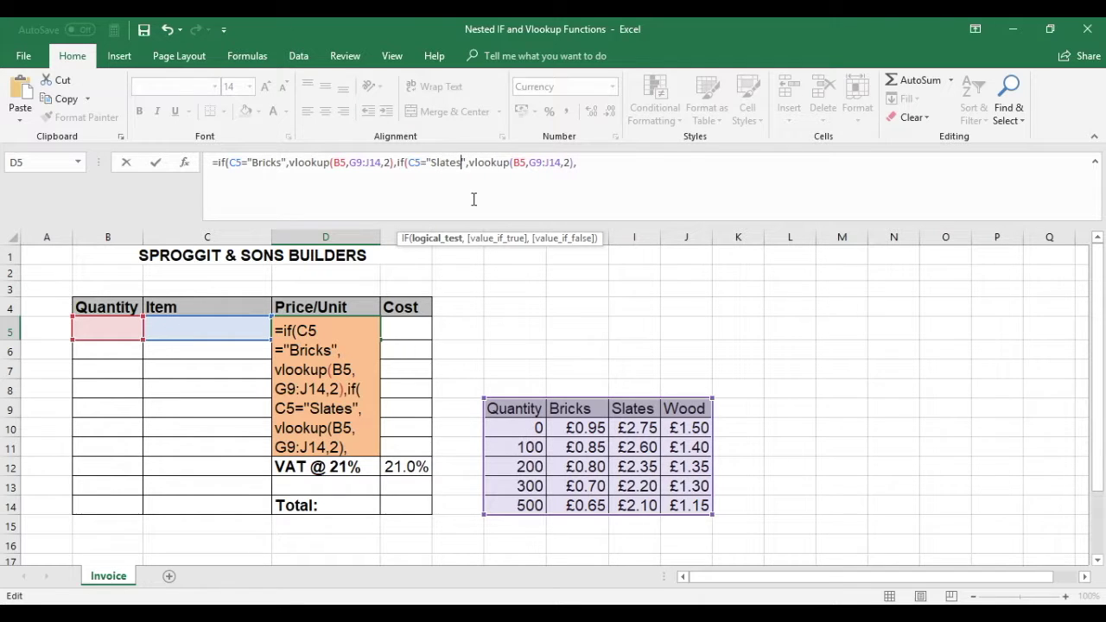
Step: Set the column index of the Slates VLOOKUP to 3 and return to the end of the D5 formula
click(571, 162)
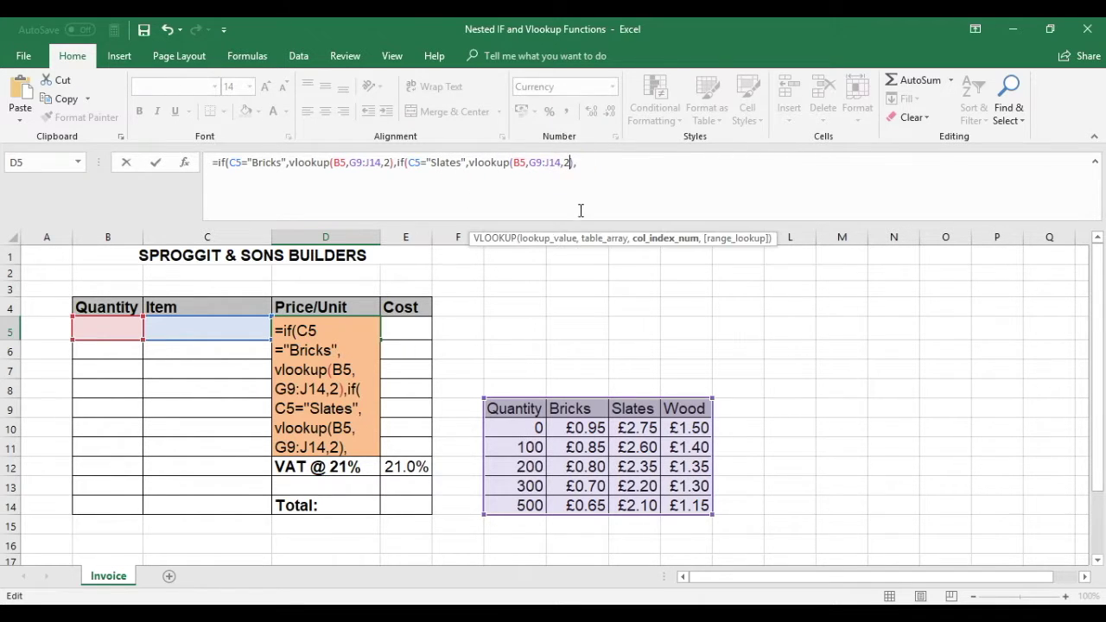
key(BackSpace)
text(3)
click(578, 163)
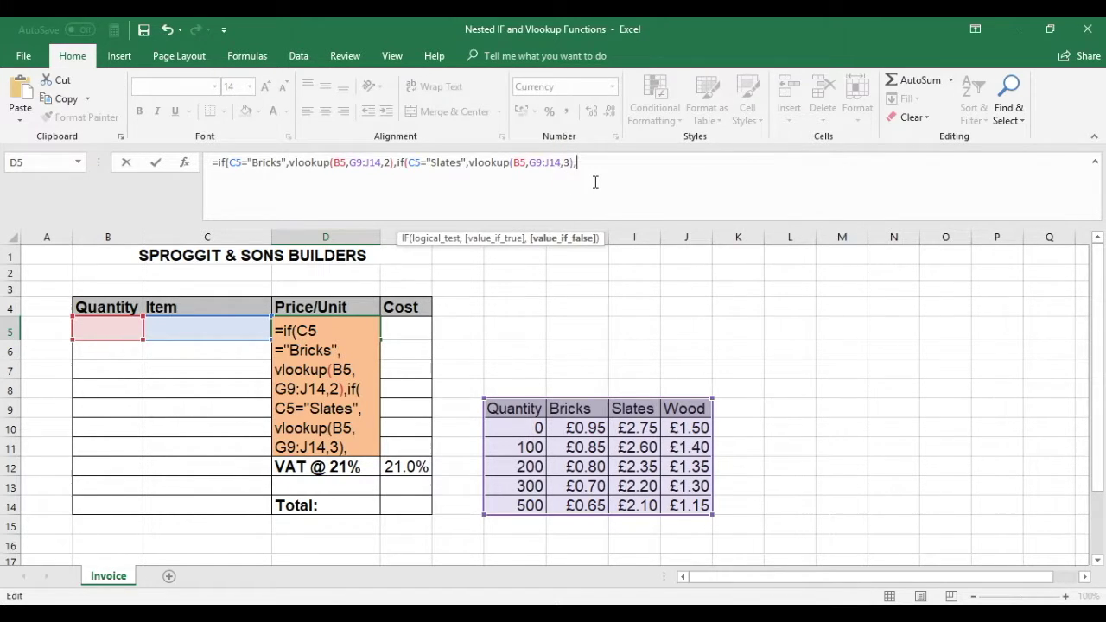
Step: Add another copy of the Bricks IF and VLOOKUP expression at the end of the D5 formula and replace its "Bricks" with "Wood"
key(ctrl+v)
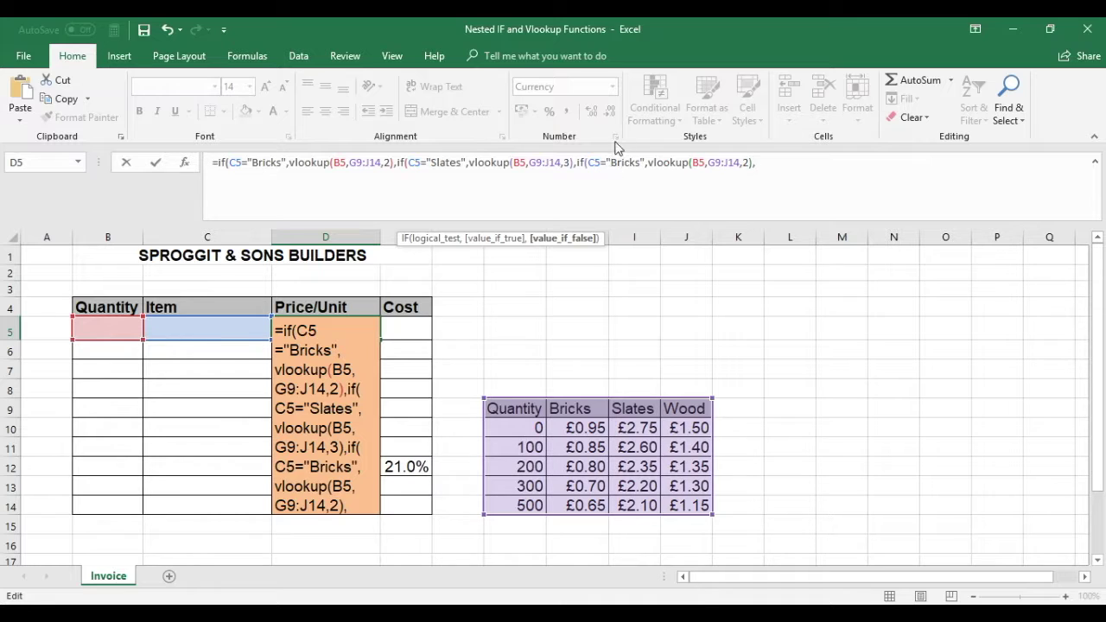
key(BackSpace)
key(BackSpace)
key(BackSpace)
key(BackSpace)
key(BackSpace)
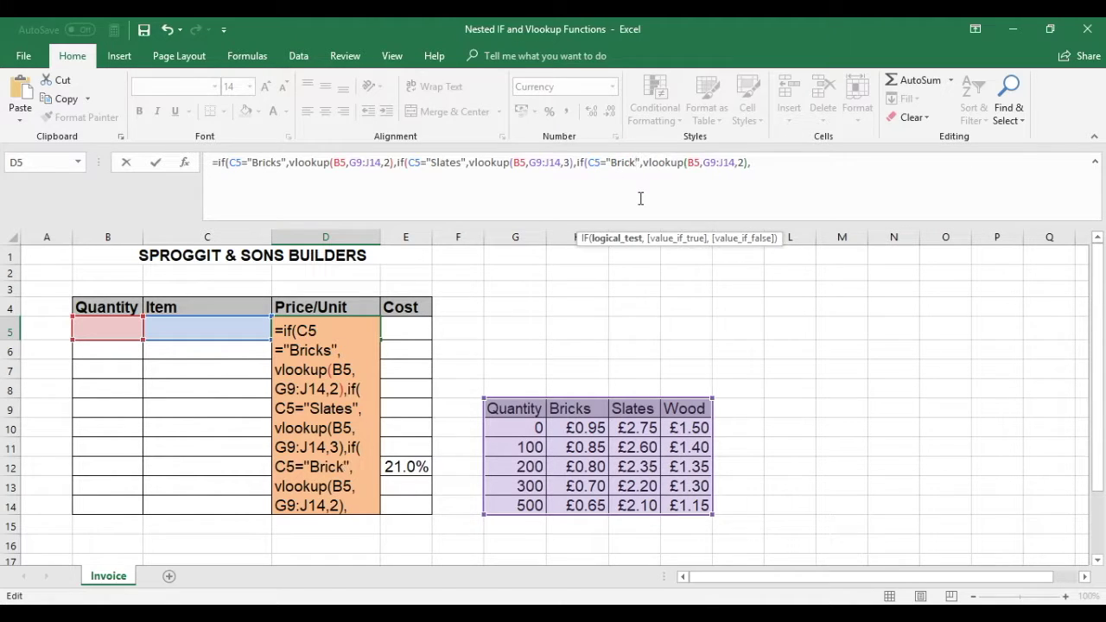
key(BackSpace)
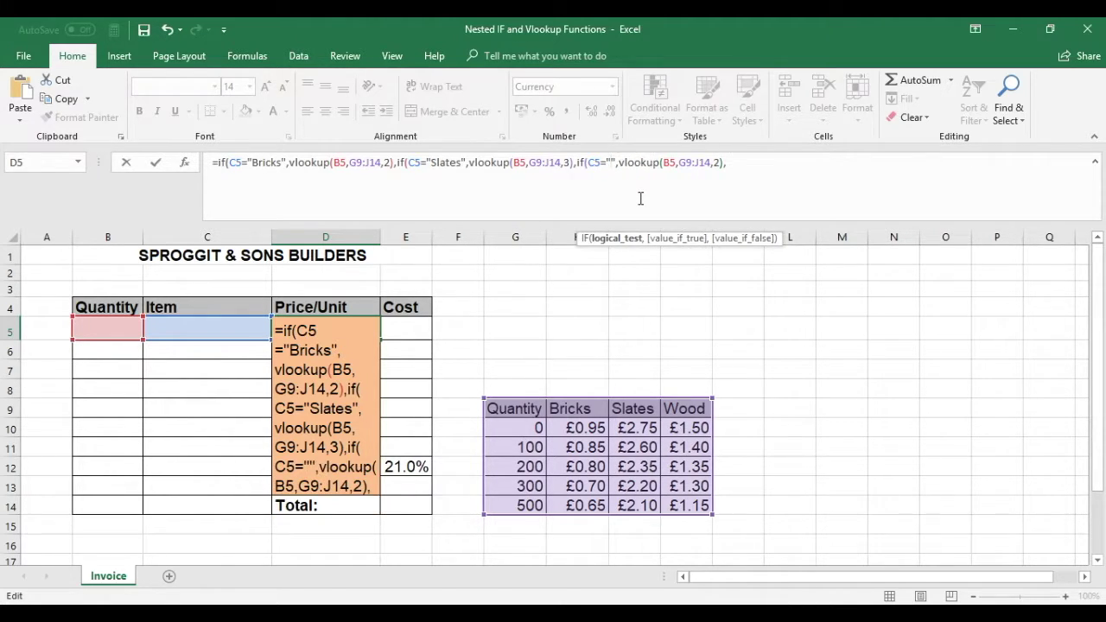
text(Wood)
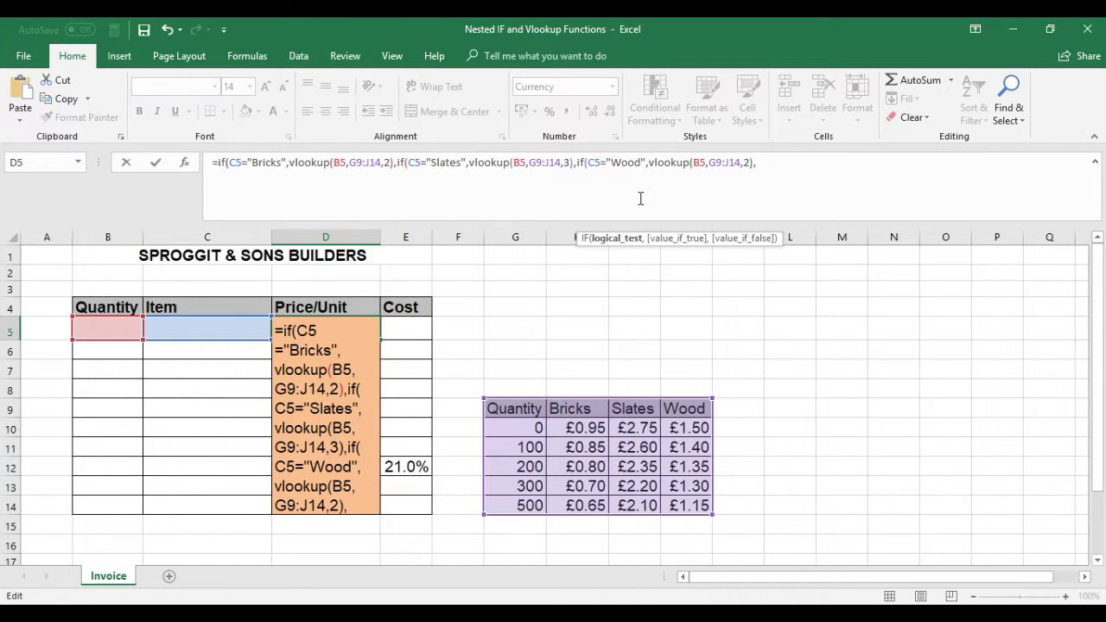
Step: Set the column index of the Wood VLOOKUP in the D5 formula to 4
click(748, 162)
key(BackSpace)
text(4,)
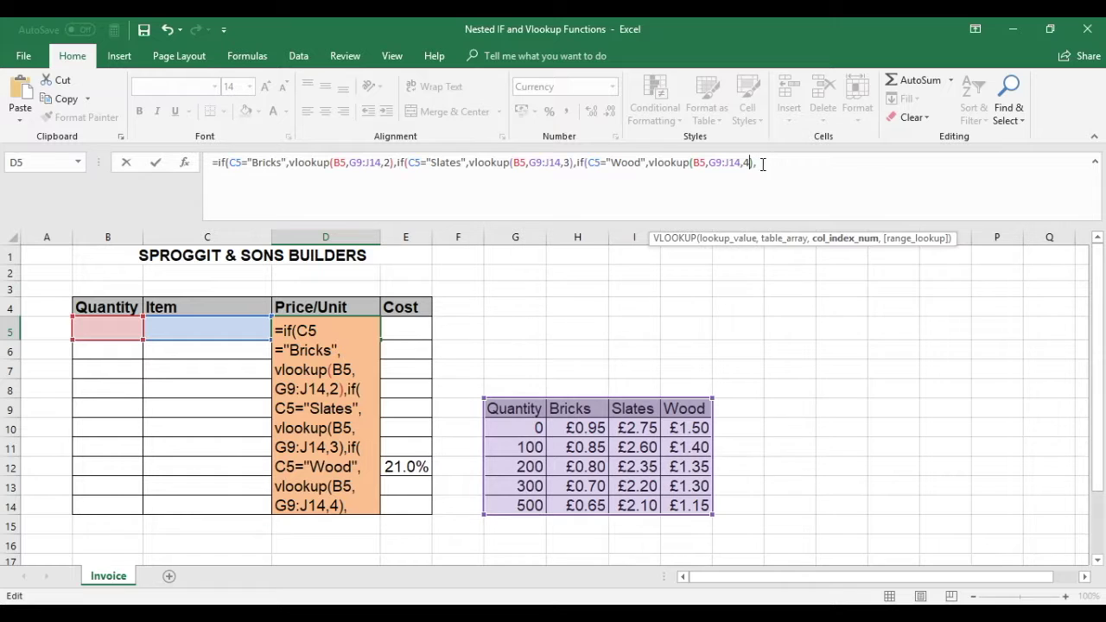
Step: Finish the D5 formula with "" as the last value if false and three closing brackets, and enter it
click(759, 164)
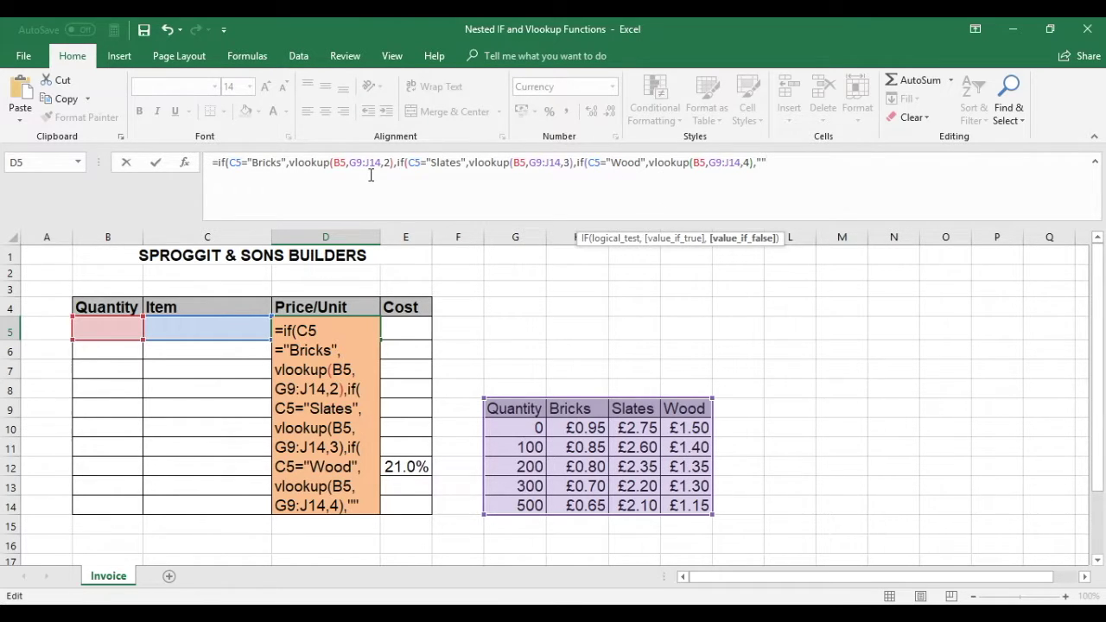
text())))
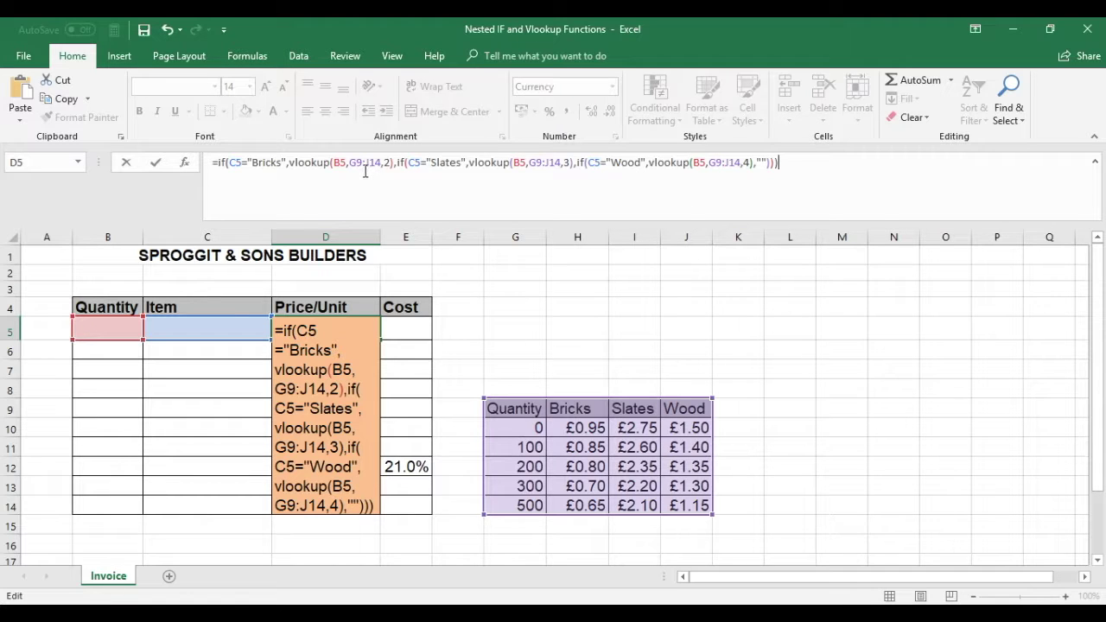
key(Return)
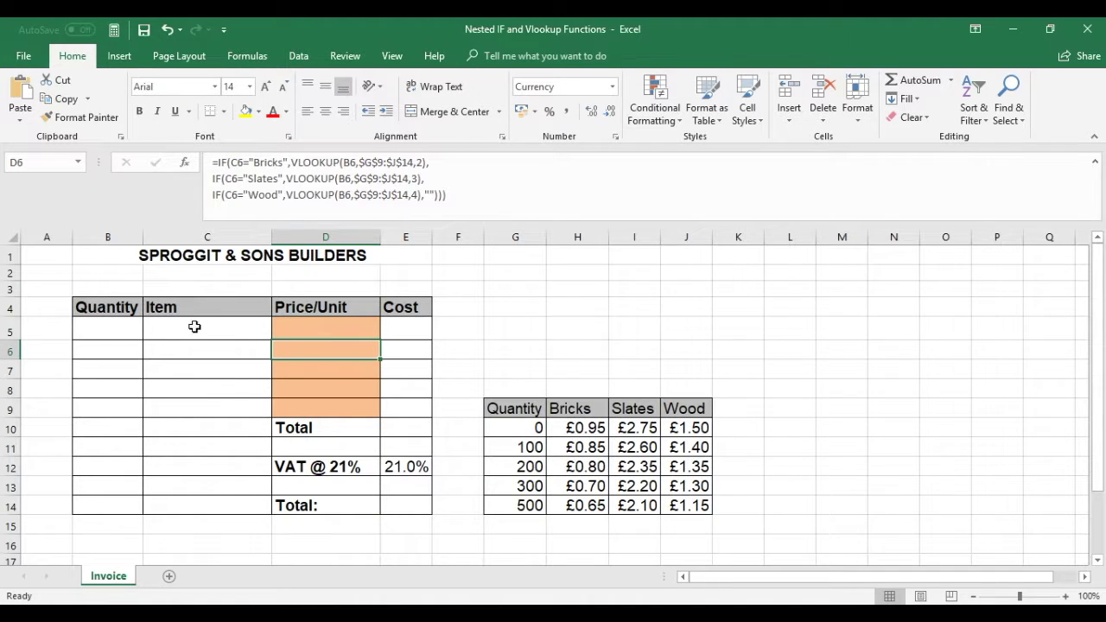
click(342, 321)
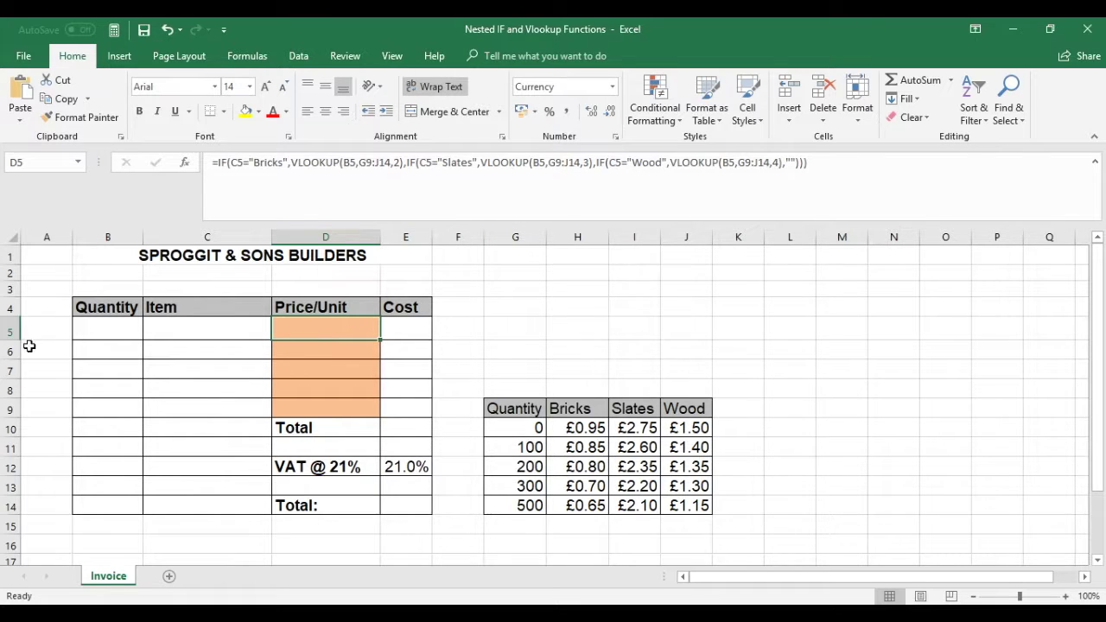
Step: Enter a test quantity of 280 in B5 and the item Bricks in C5
click(102, 328)
text(2)
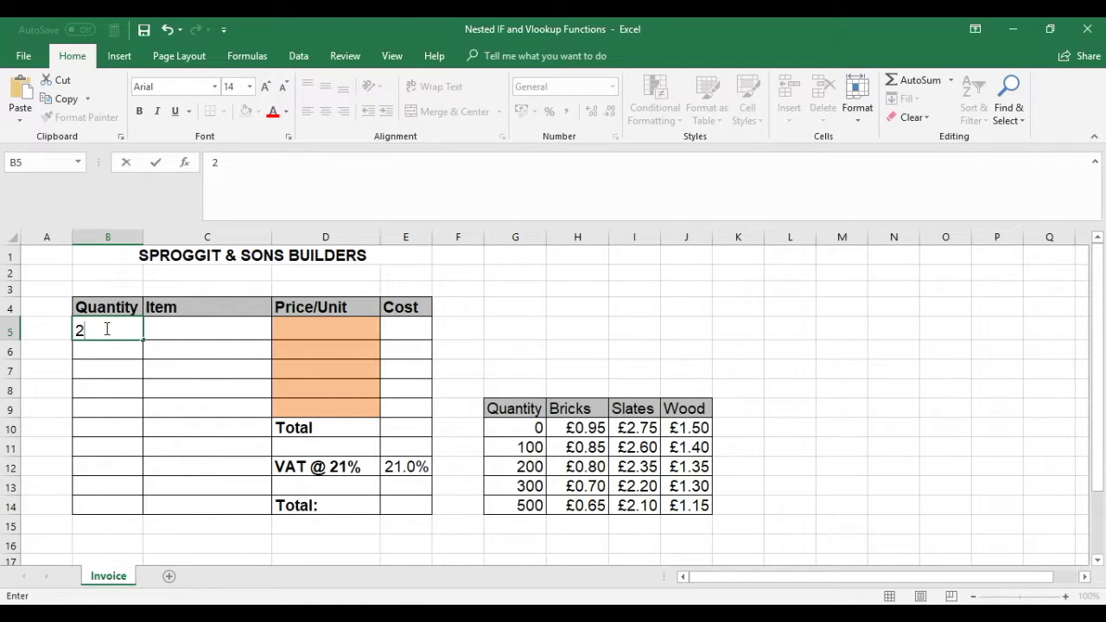
text(80)
click(168, 329)
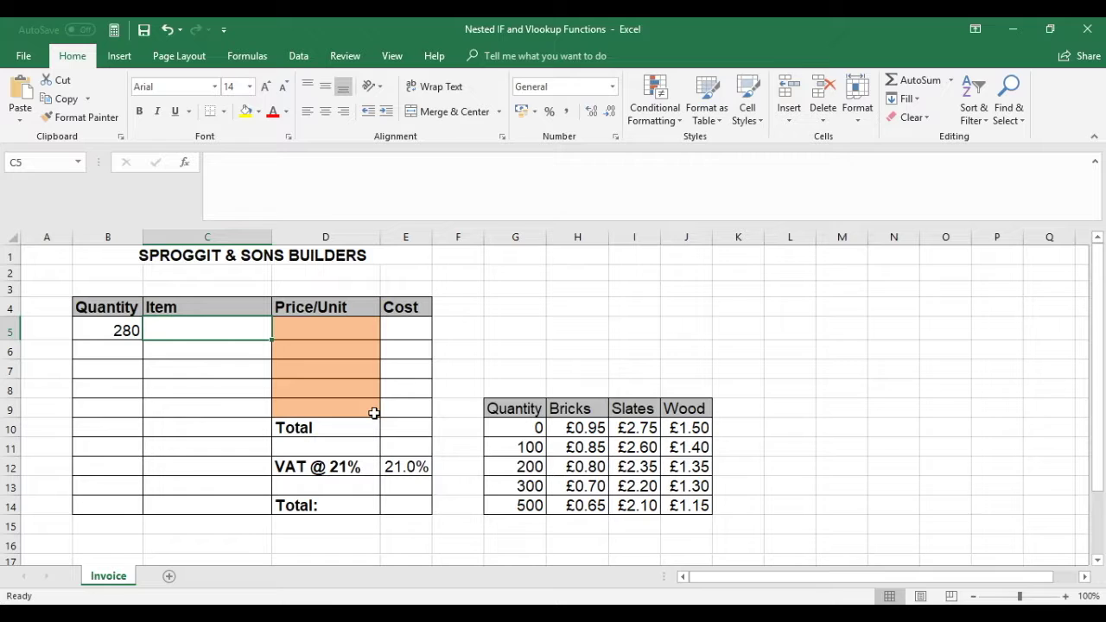
text(Bricks)
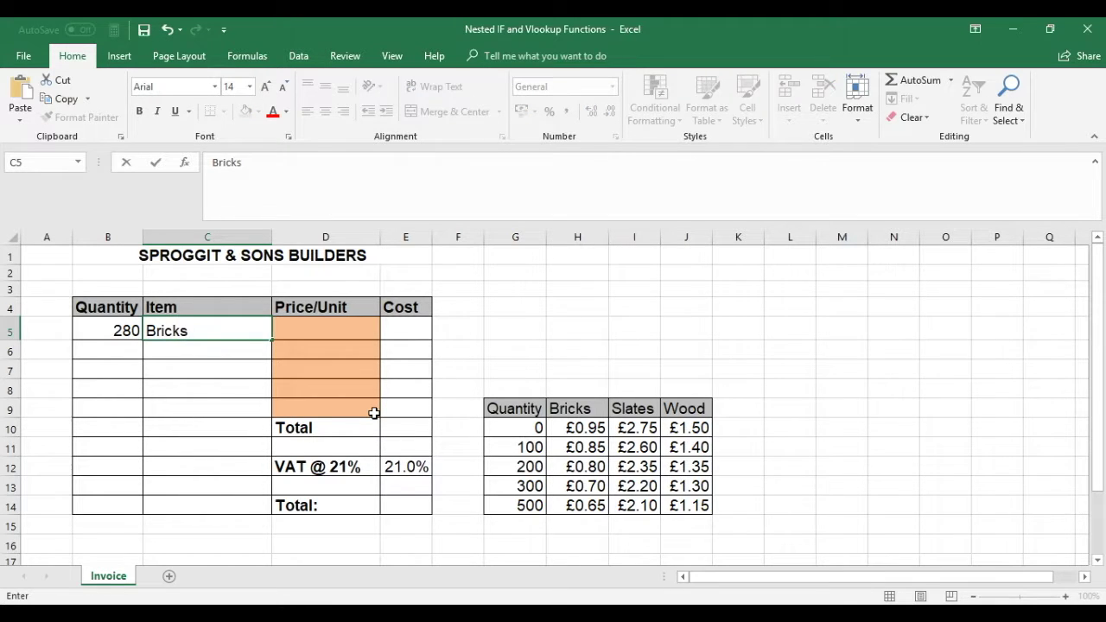
key(Return)
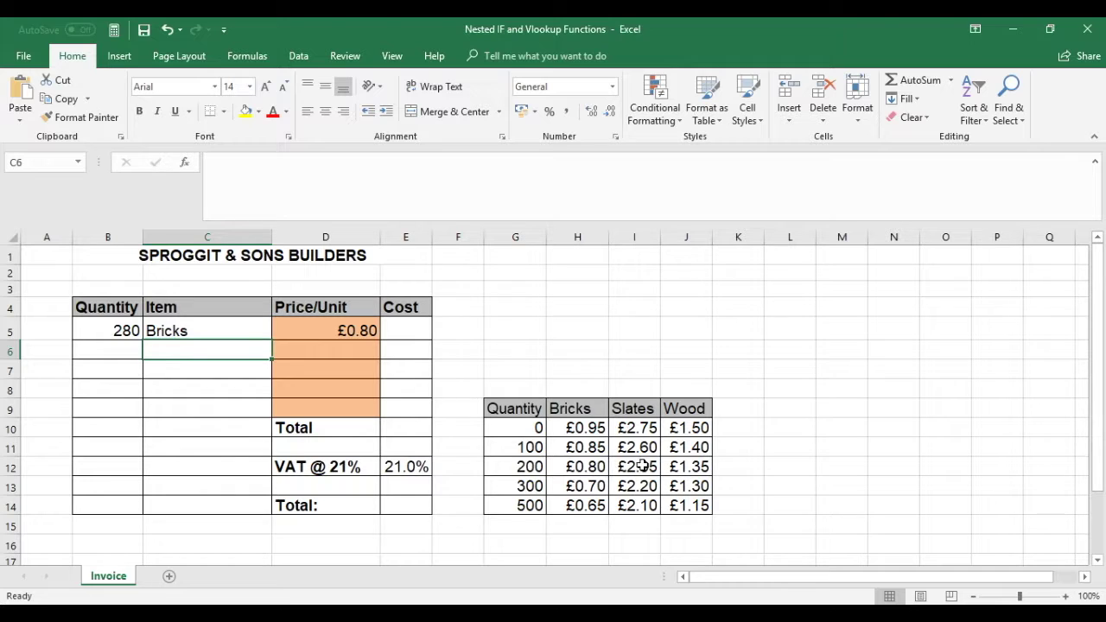
Step: Change the item in C5 to Slates to test the second lookup
click(201, 324)
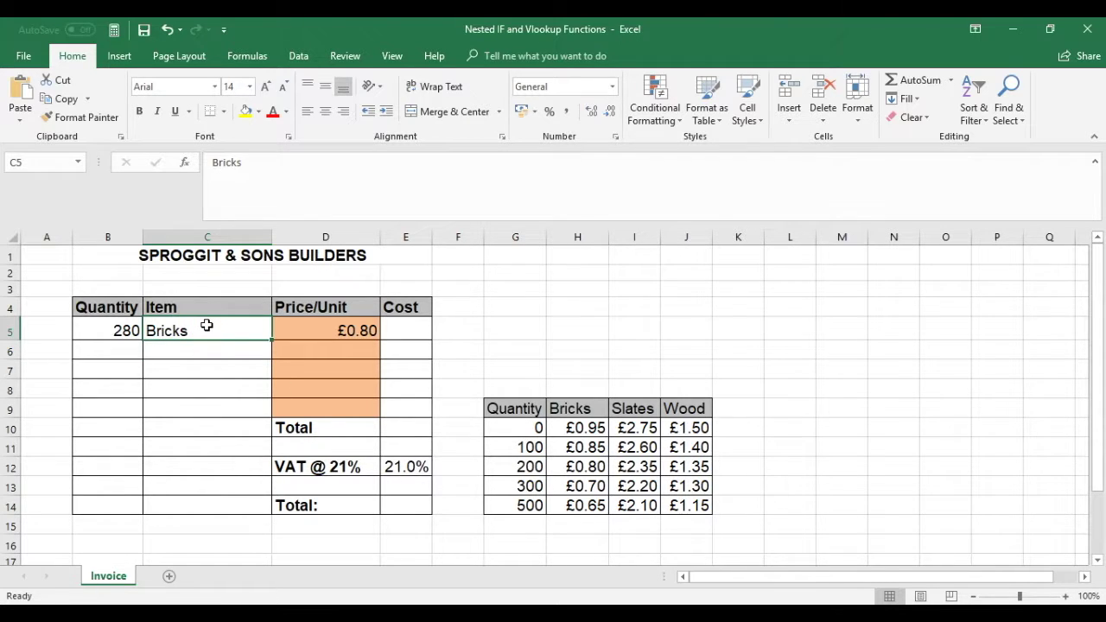
text(Slsa)
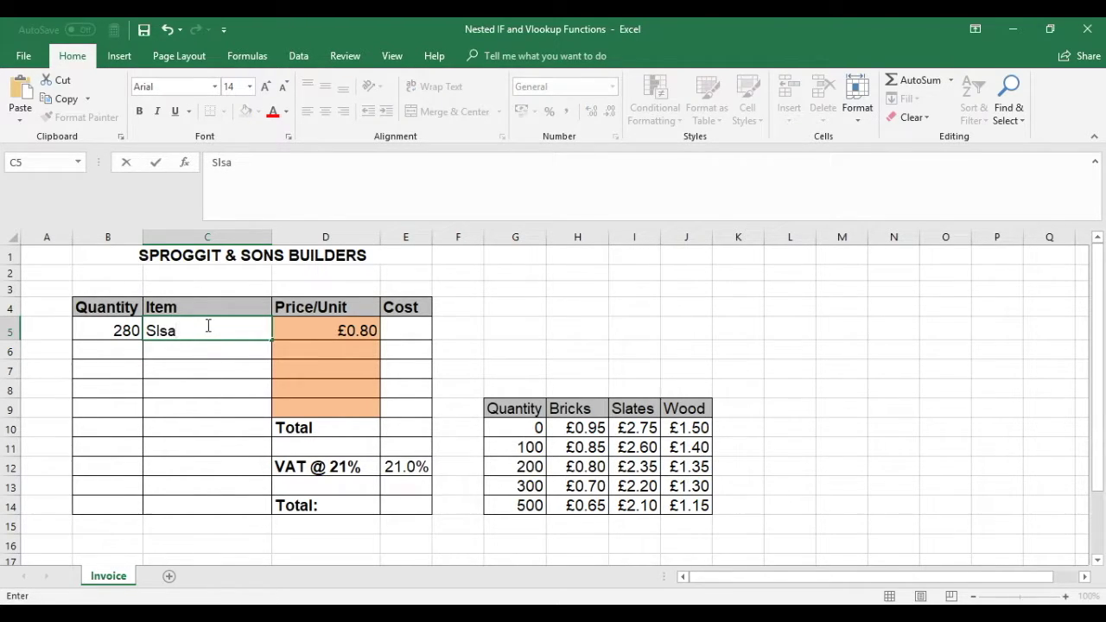
key(BackSpace)
key(BackSpace)
text(ates)
key(Return)
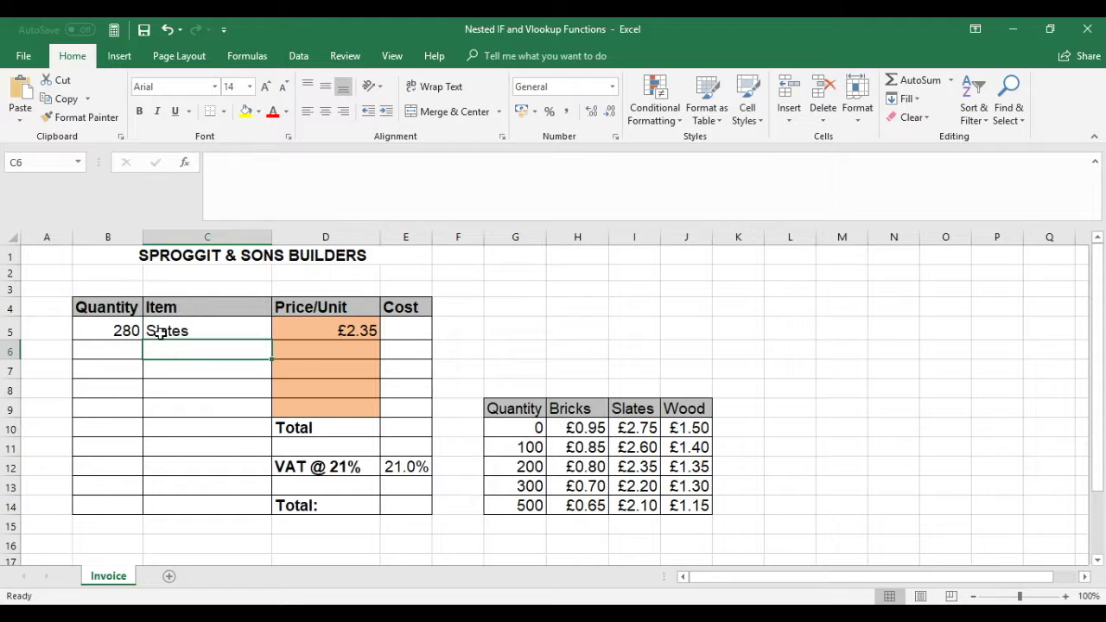
Step: Test the item Wood in C5, and clear the test quantity and item from B5:C5
click(185, 329)
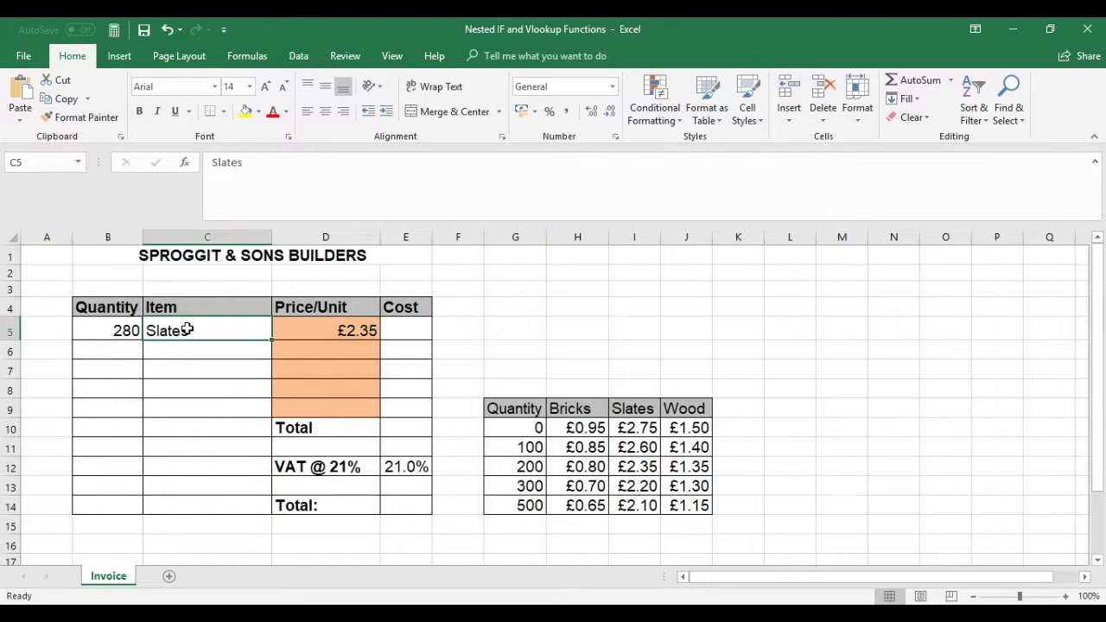
text(Wood)
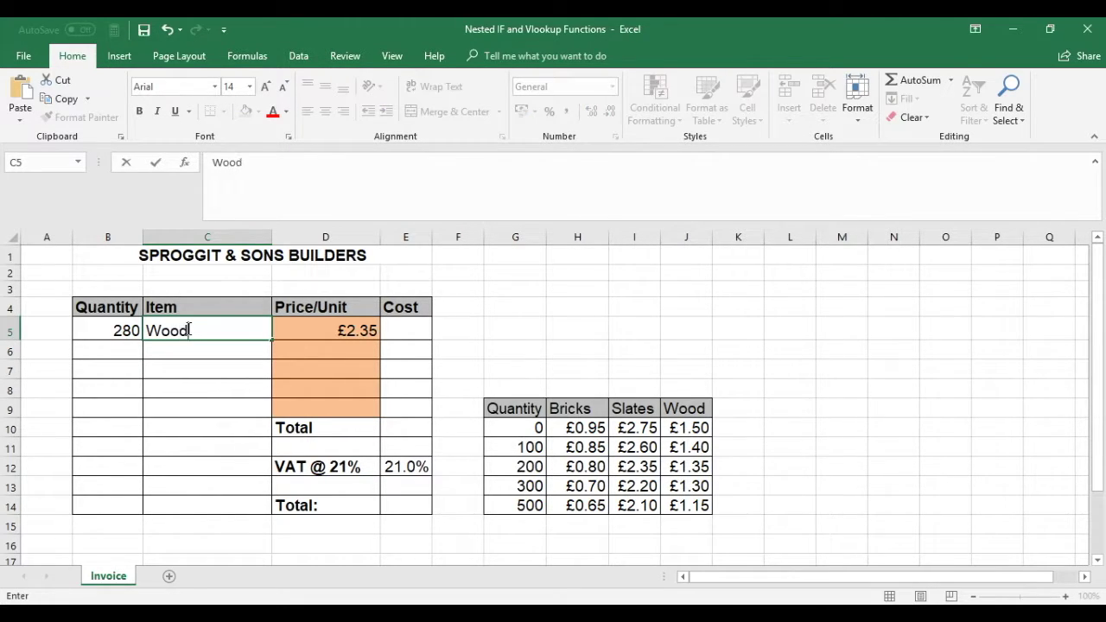
key(Return)
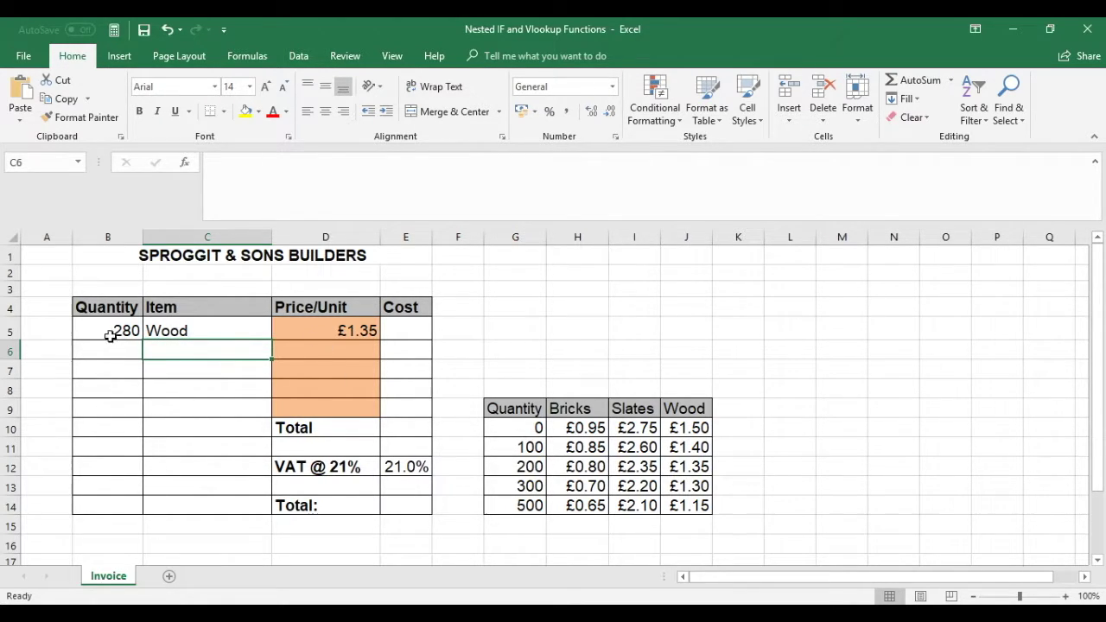
drag(104, 332, 180, 331)
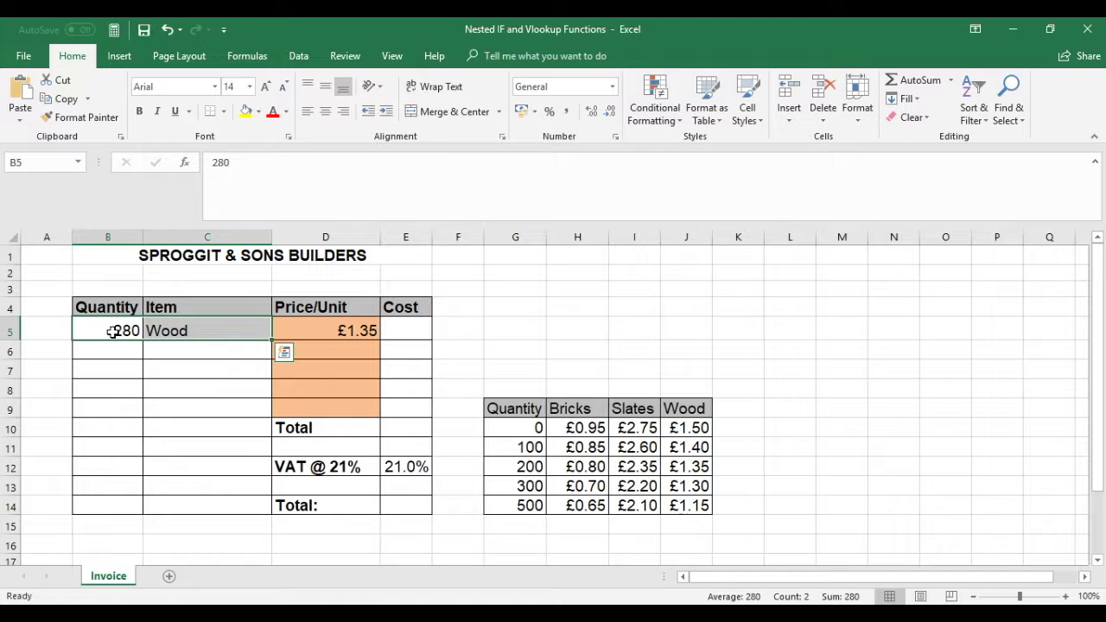
key(Delete)
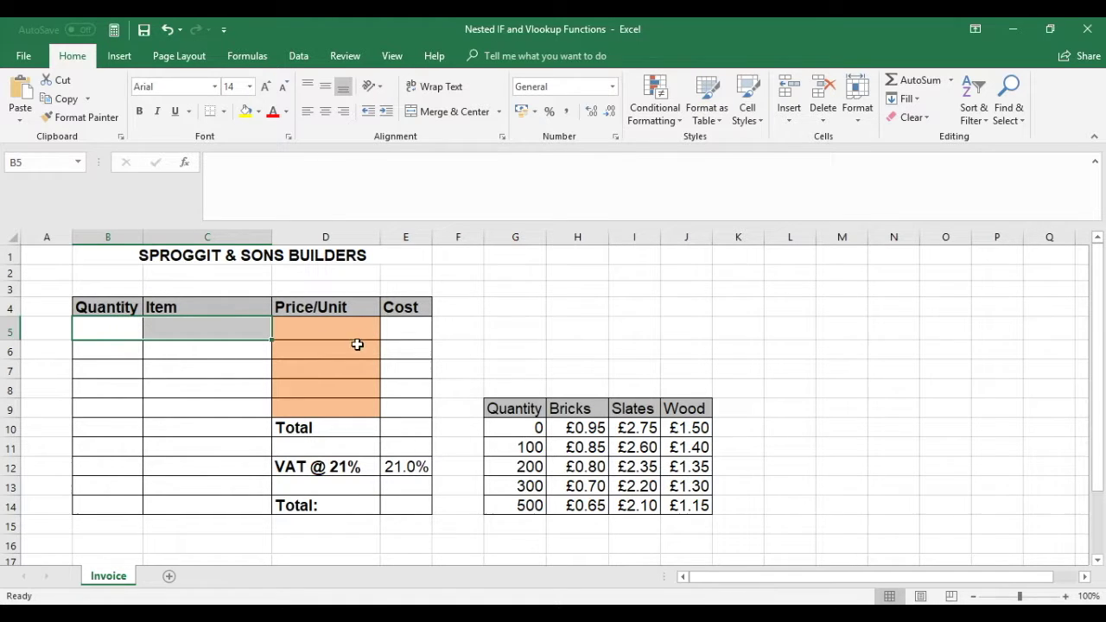
Step: Make the table range of the Bricks VLOOKUP in the D5 formula absolute as $G$9:$J$14
click(324, 328)
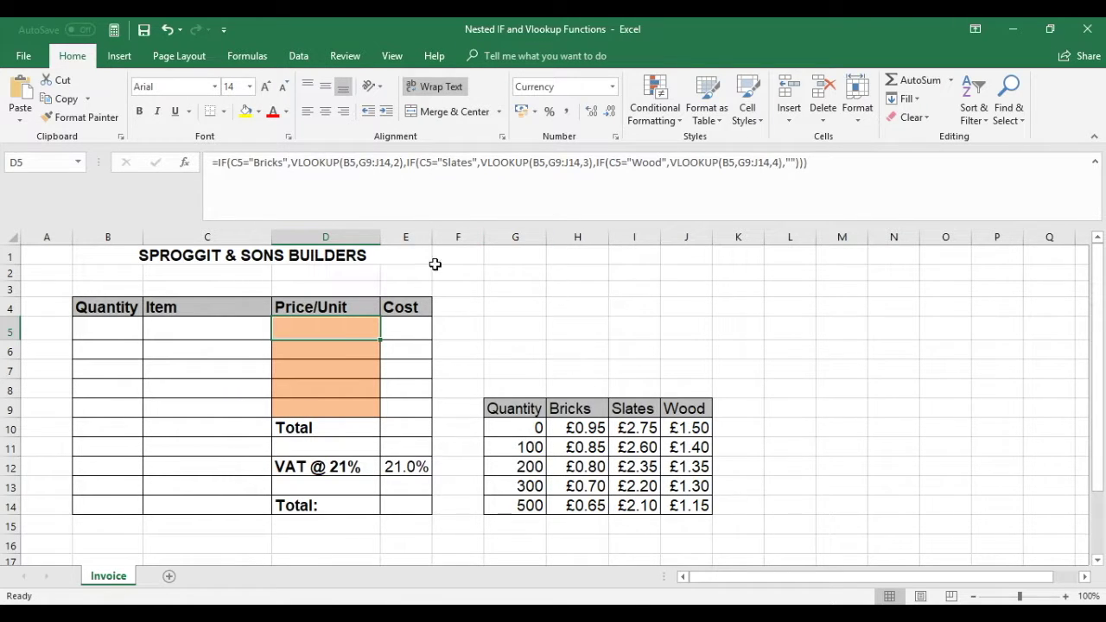
click(370, 163)
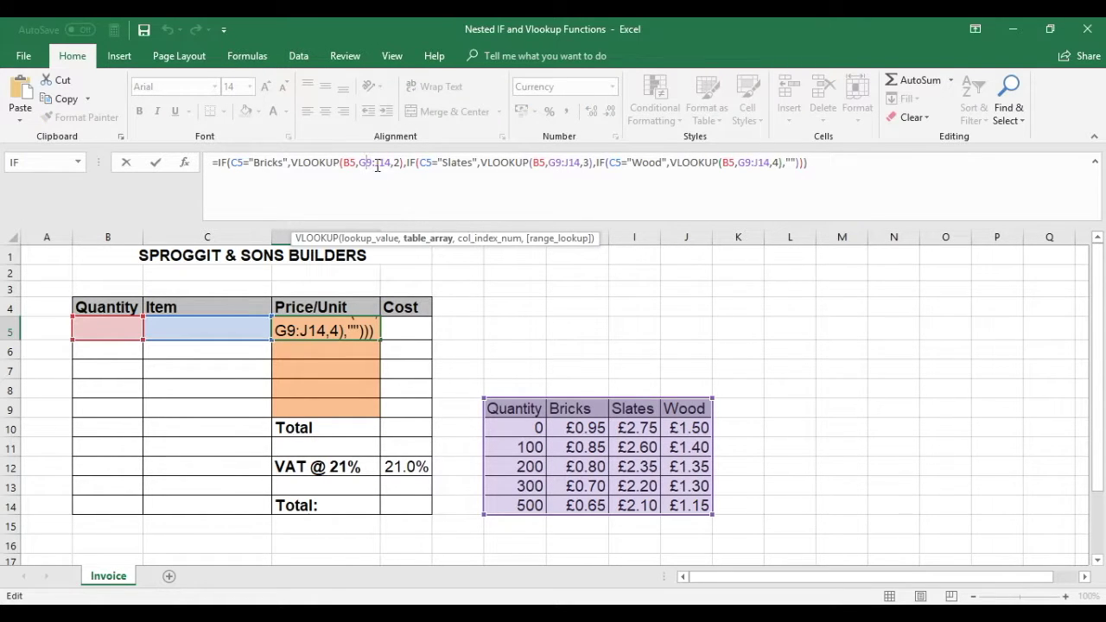
key(F4)
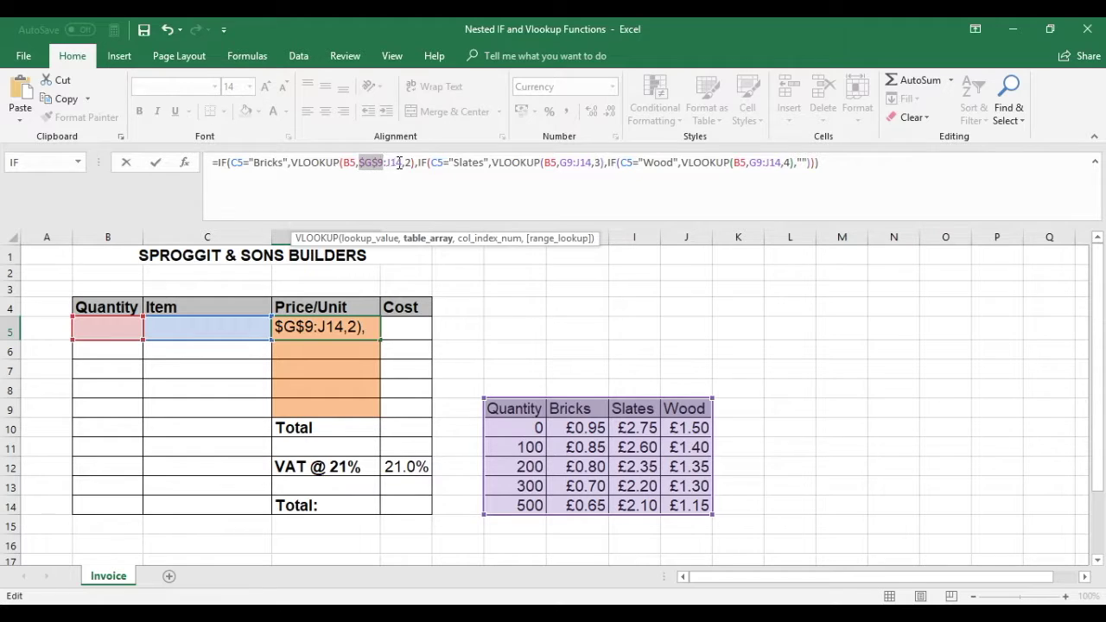
click(396, 164)
key(F4)
Step: Make the table range of the Slates VLOOKUP in the D5 formula absolute as $G$9:$J$14
click(579, 162)
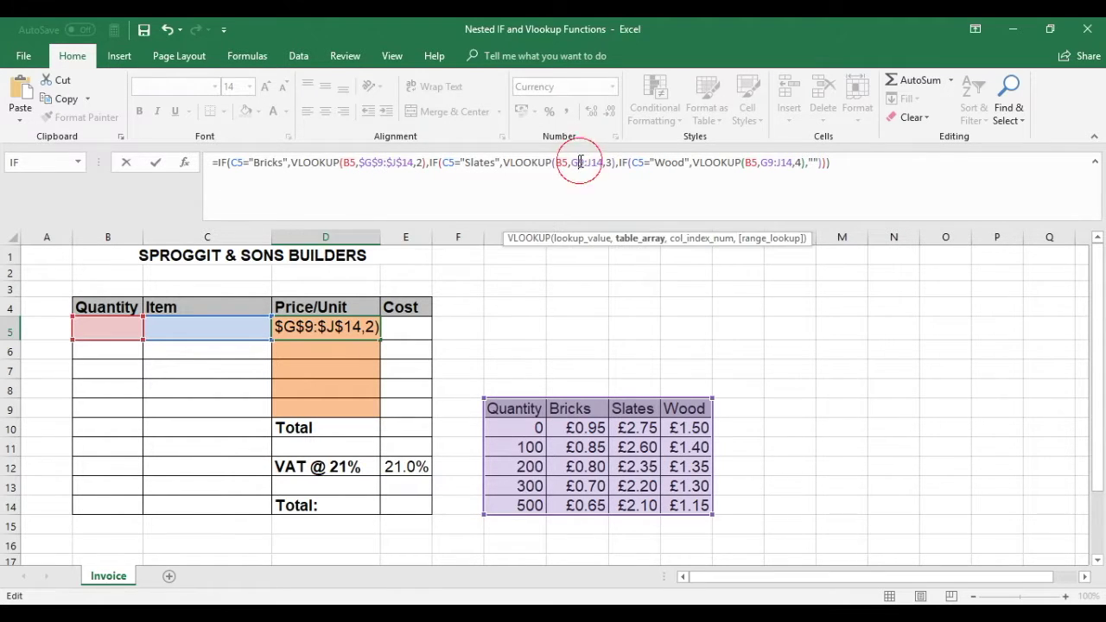
key(F4)
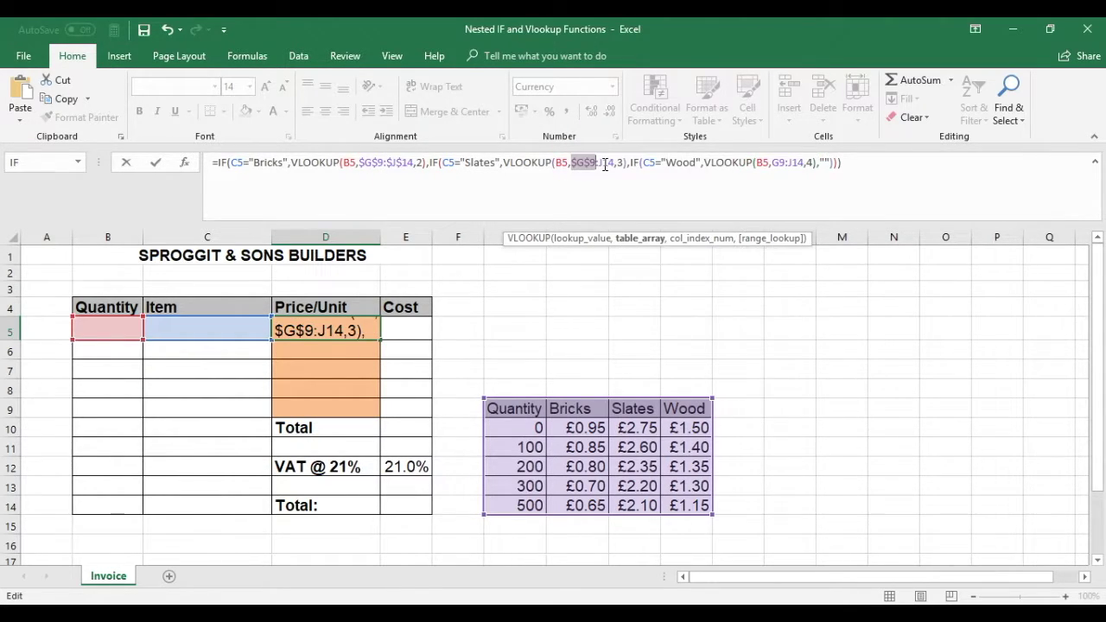
click(600, 164)
key(F4)
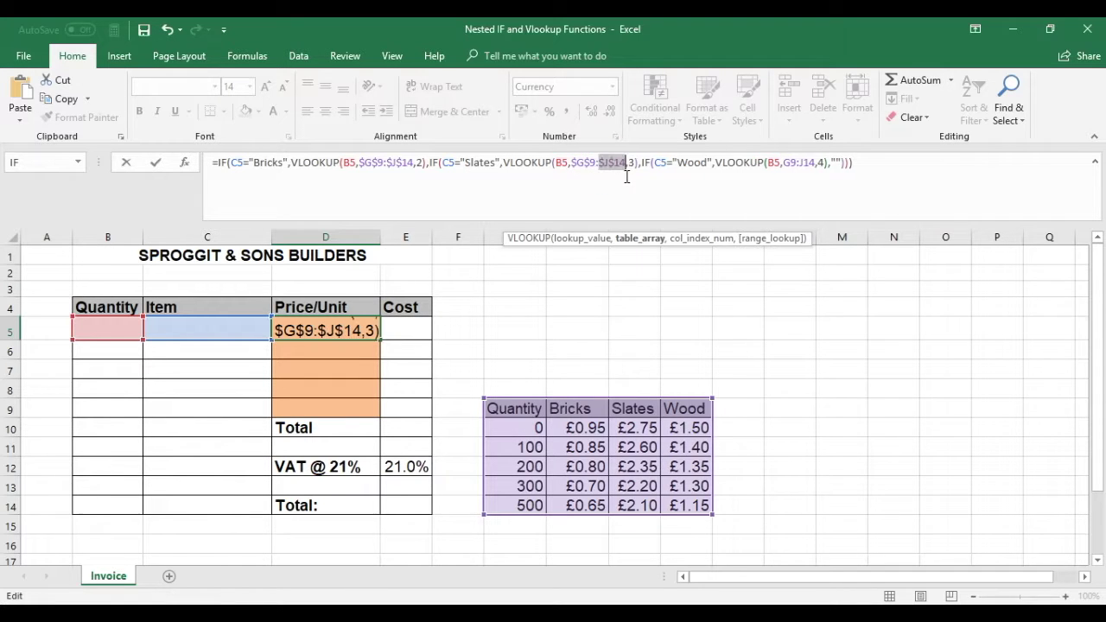
Step: Make the table range of the Wood VLOOKUP absolute as $G$9:$J$14 and enter the D5 formula
click(787, 164)
key(F4)
key(F4)
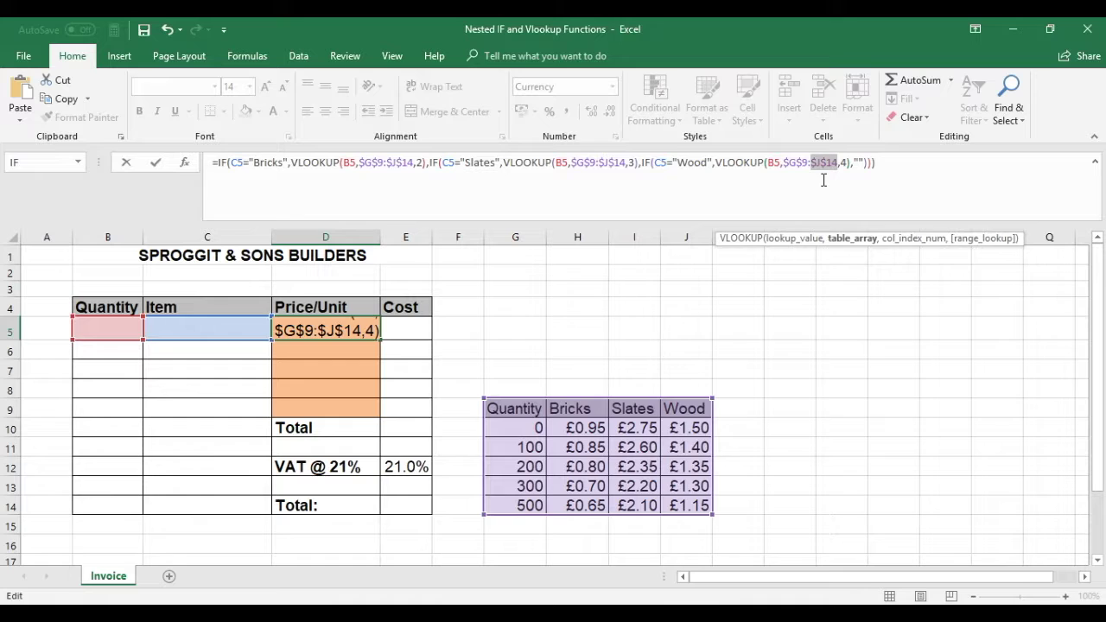
key(Return)
Step: Fill the D5 price formula down to D9 and inspect the copied formula in D9
click(340, 321)
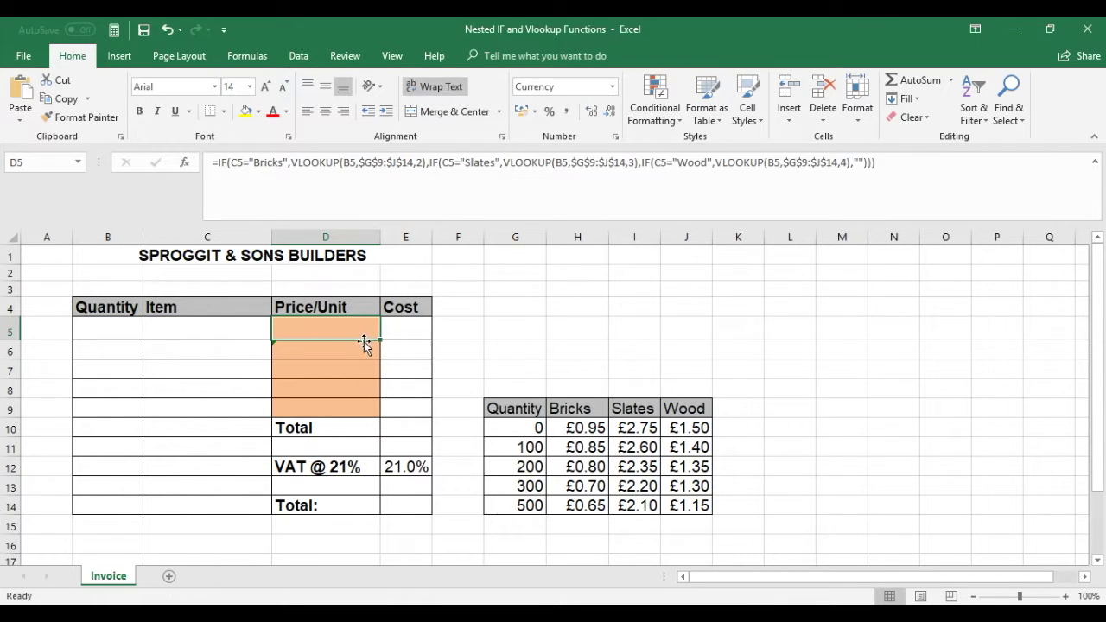
drag(382, 342, 376, 402)
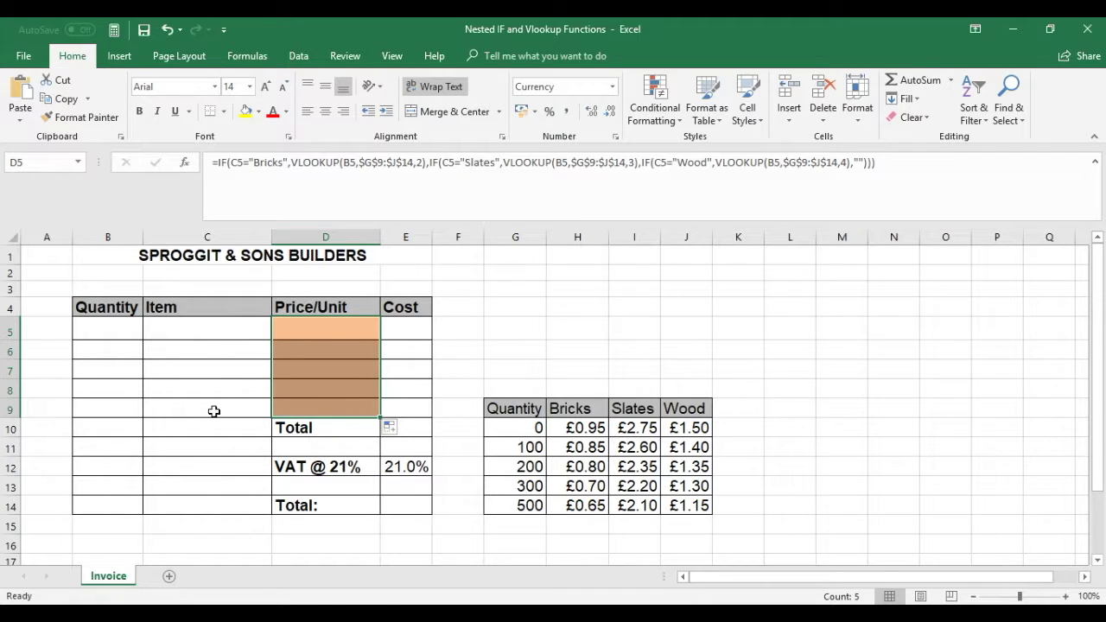
click(329, 407)
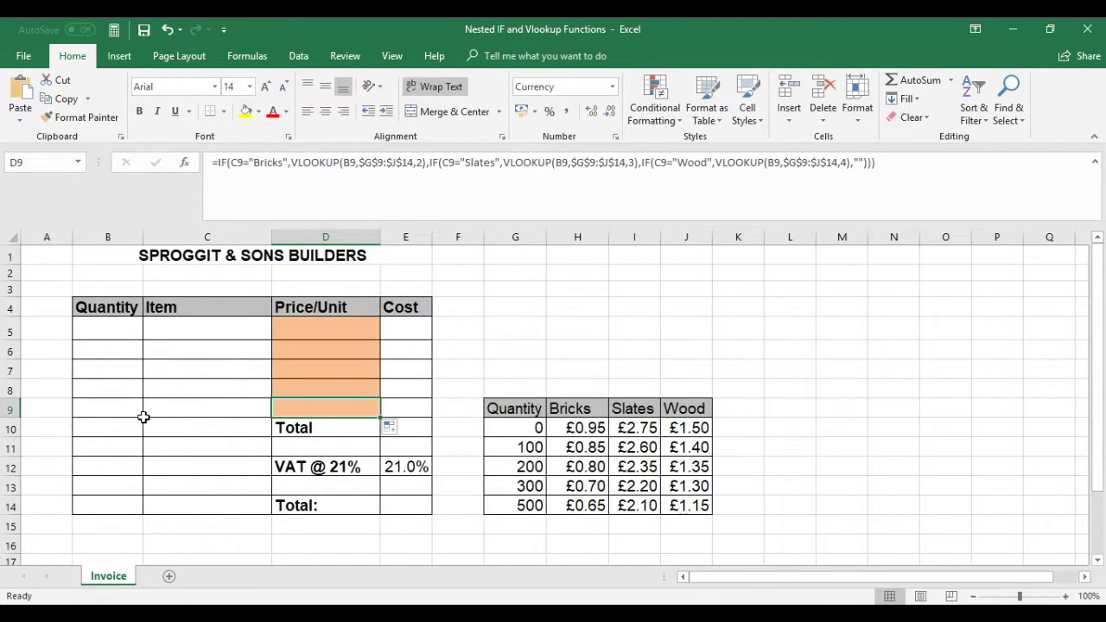
Step: Enter a test quantity of 390 in B9 and the item Bricks in C9, and check the price per unit in D9
click(110, 410)
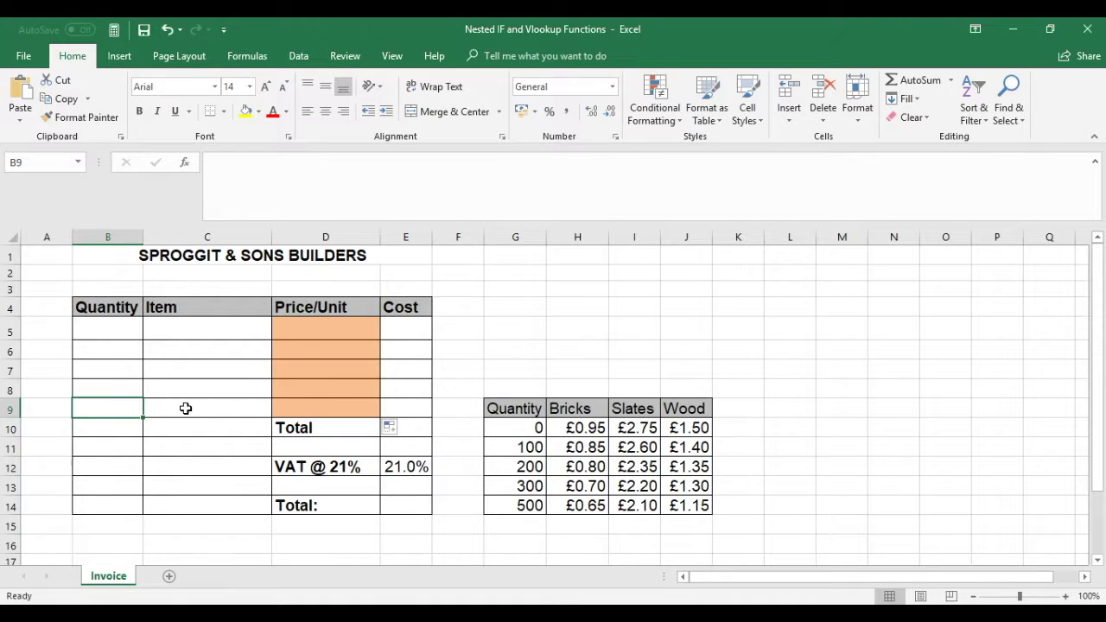
text(390)
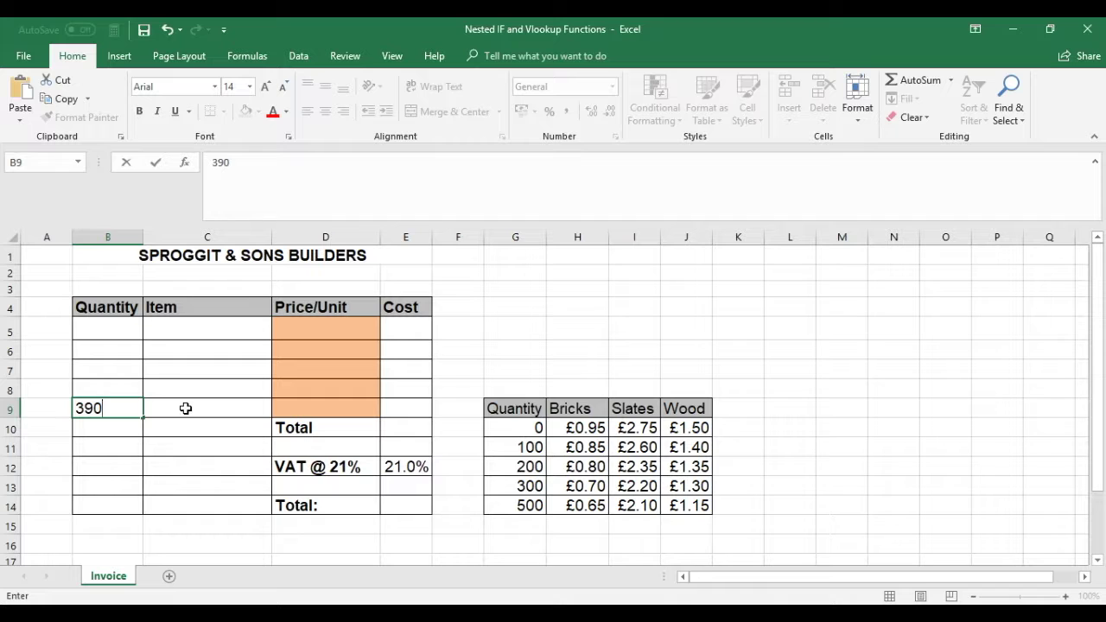
click(198, 402)
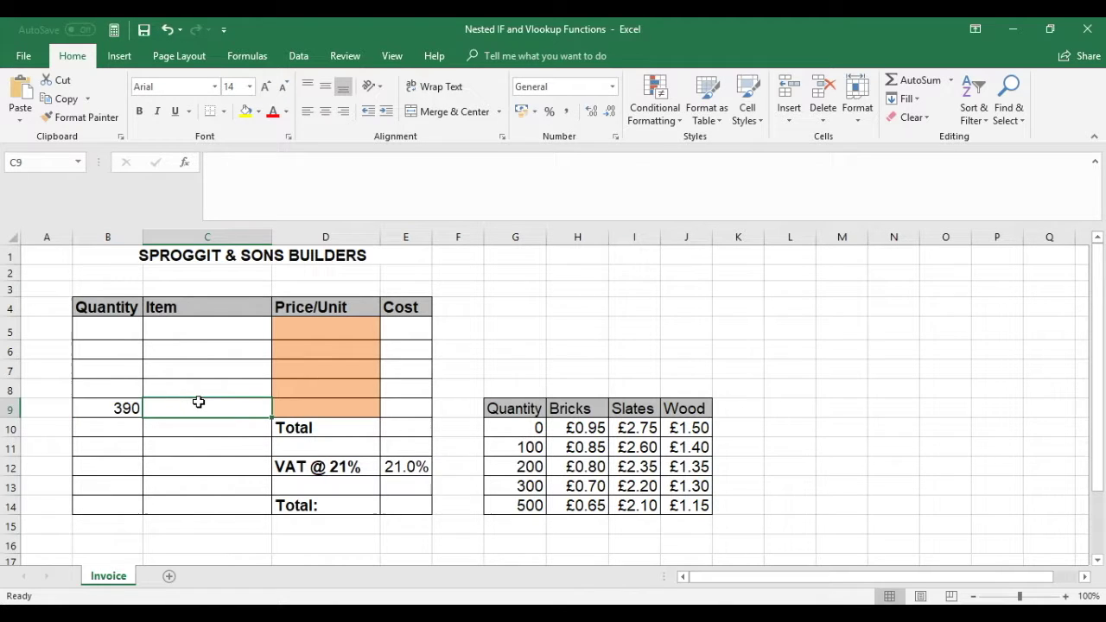
text(Bricks)
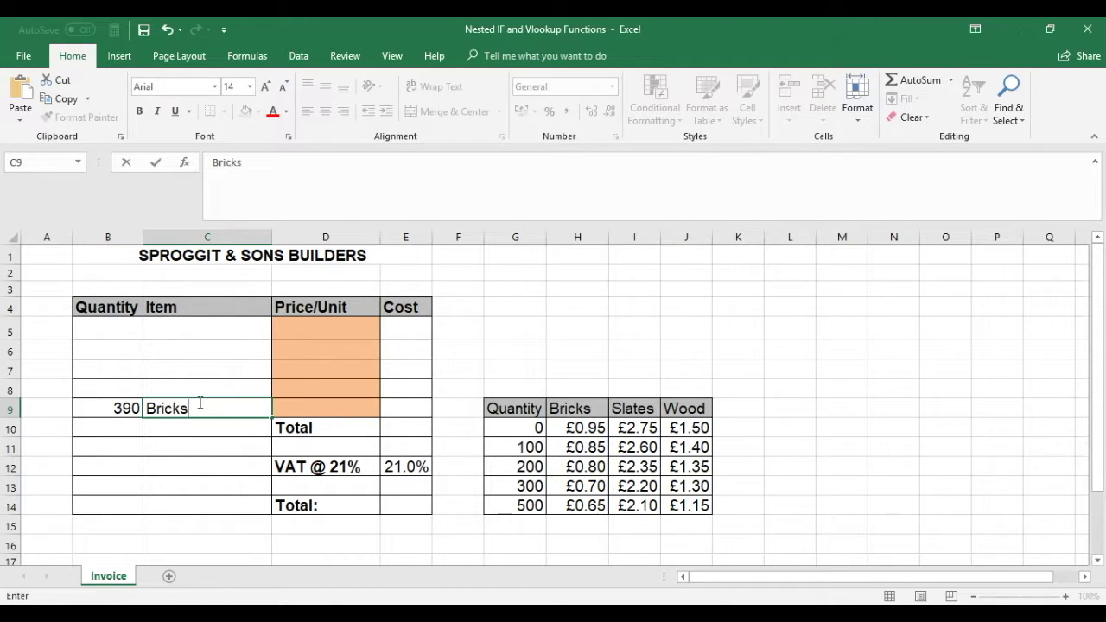
click(317, 408)
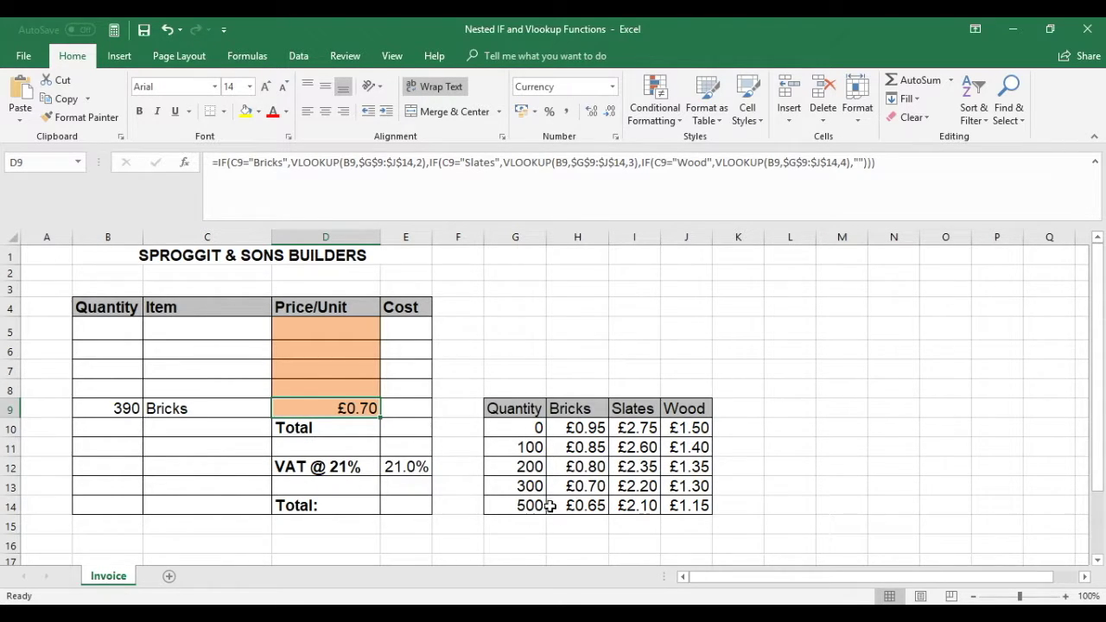
Step: Change the test item in C9 to Slates to check its price per unit
click(172, 409)
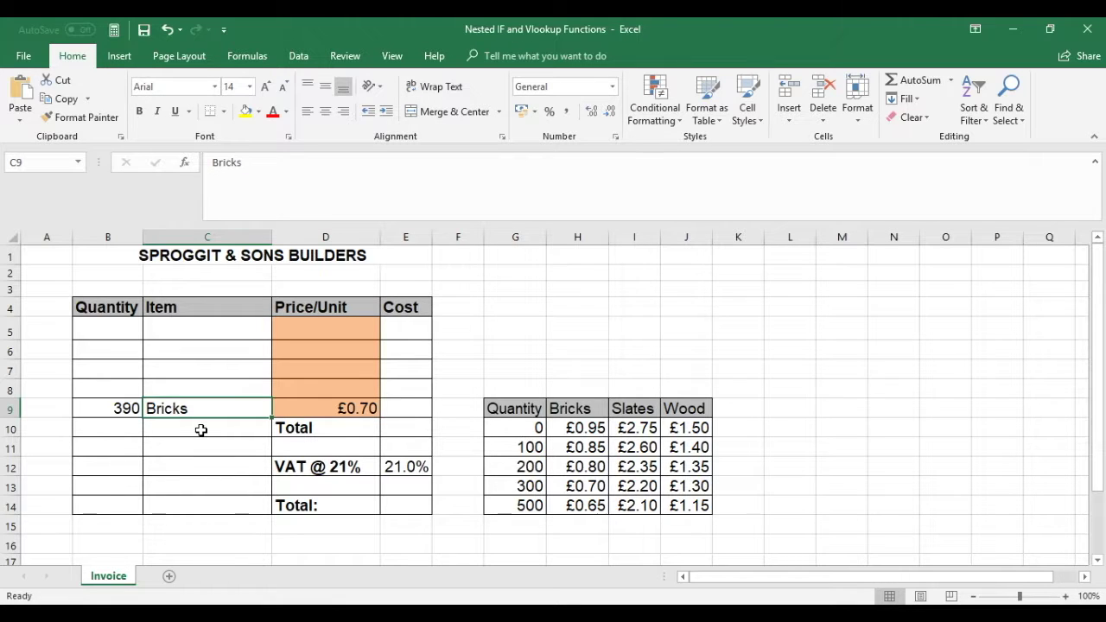
text(Sla)
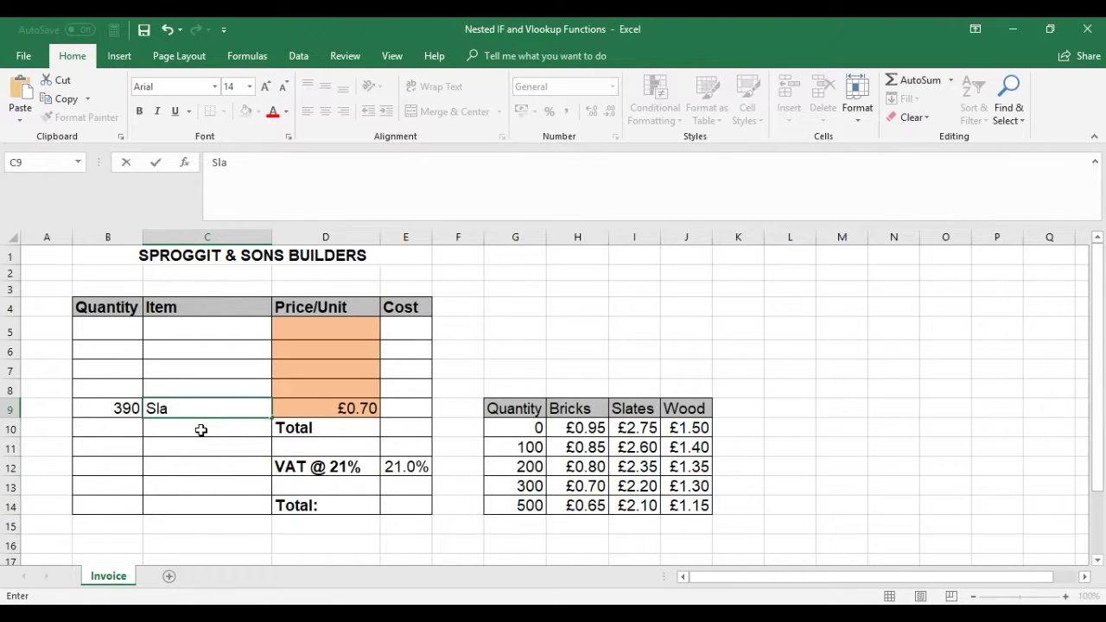
text(tes)
key(Return)
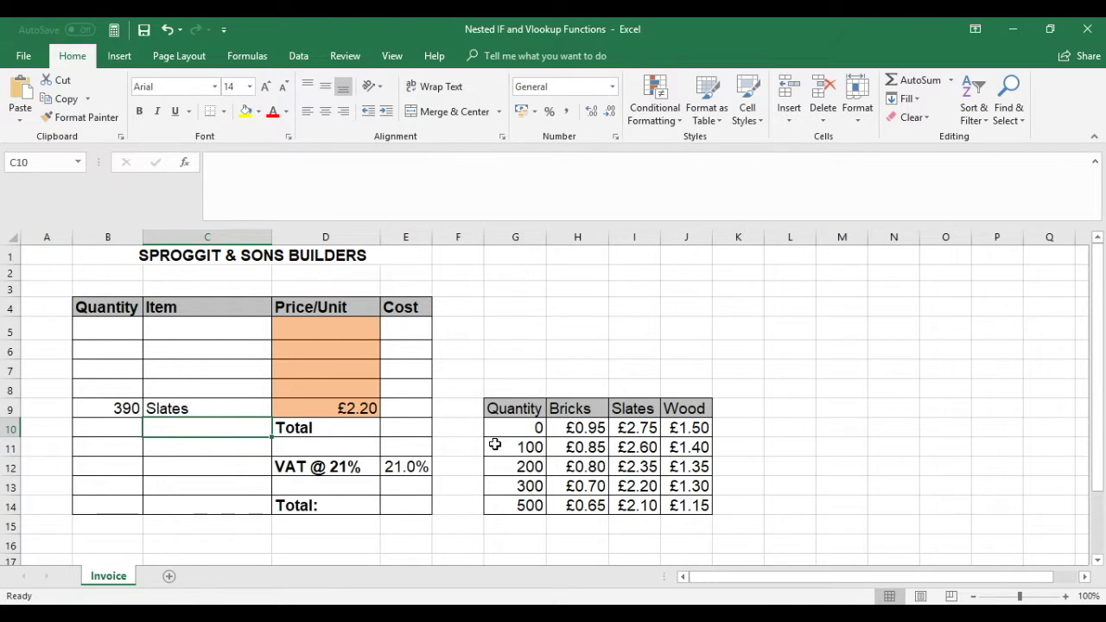
Step: Test the item Wood in C9 against the price table, and clear the test quantity and item from B9:C9
click(696, 486)
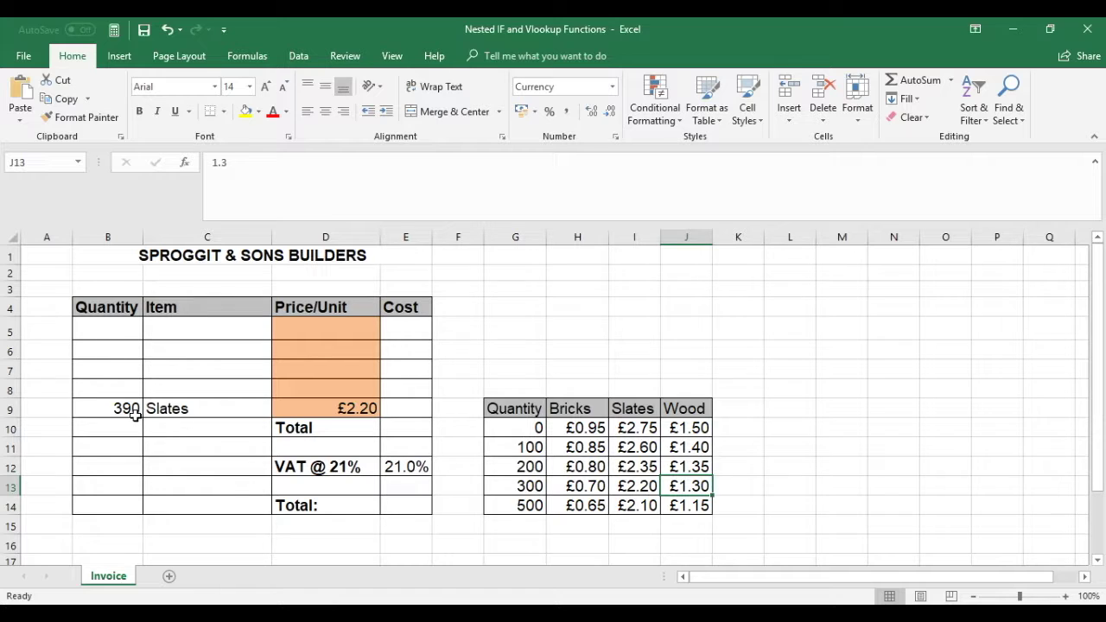
click(185, 412)
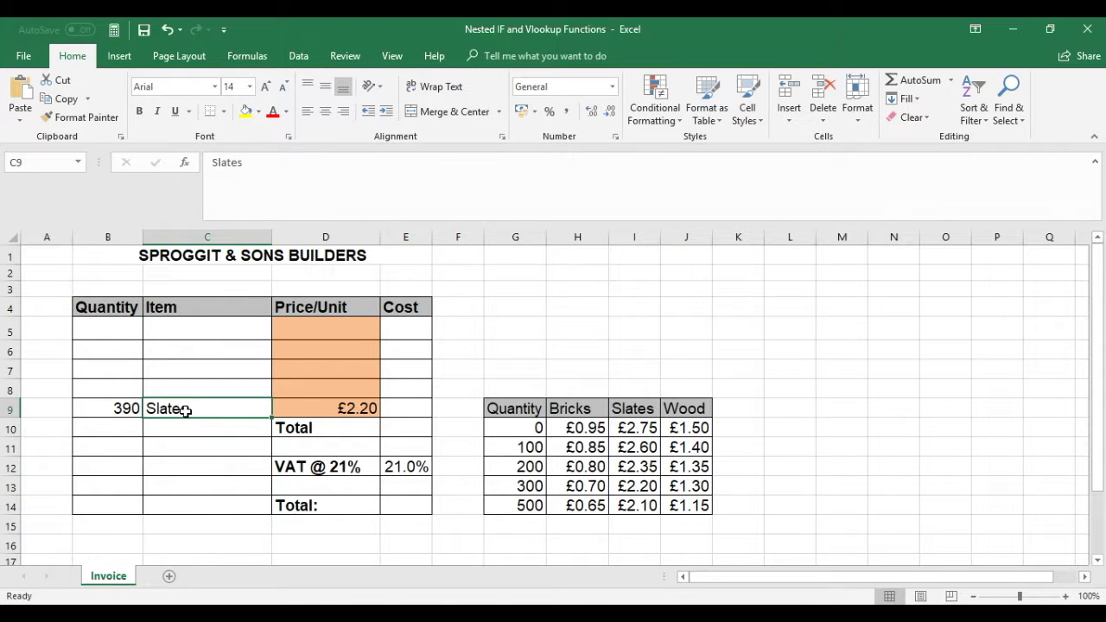
text(Woo)
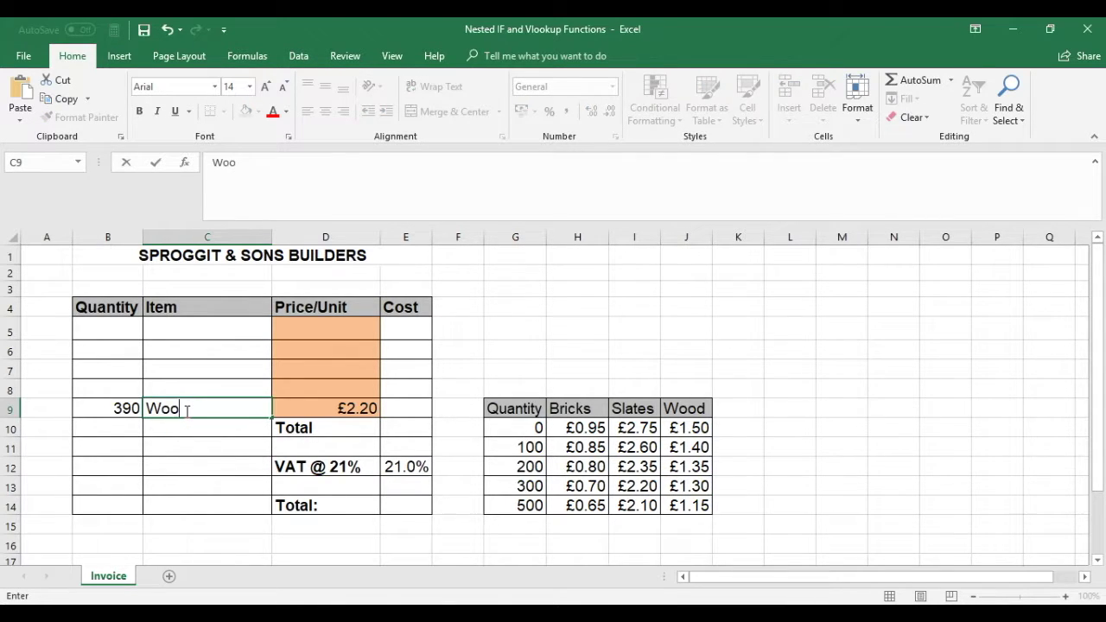
text(d)
key(Return)
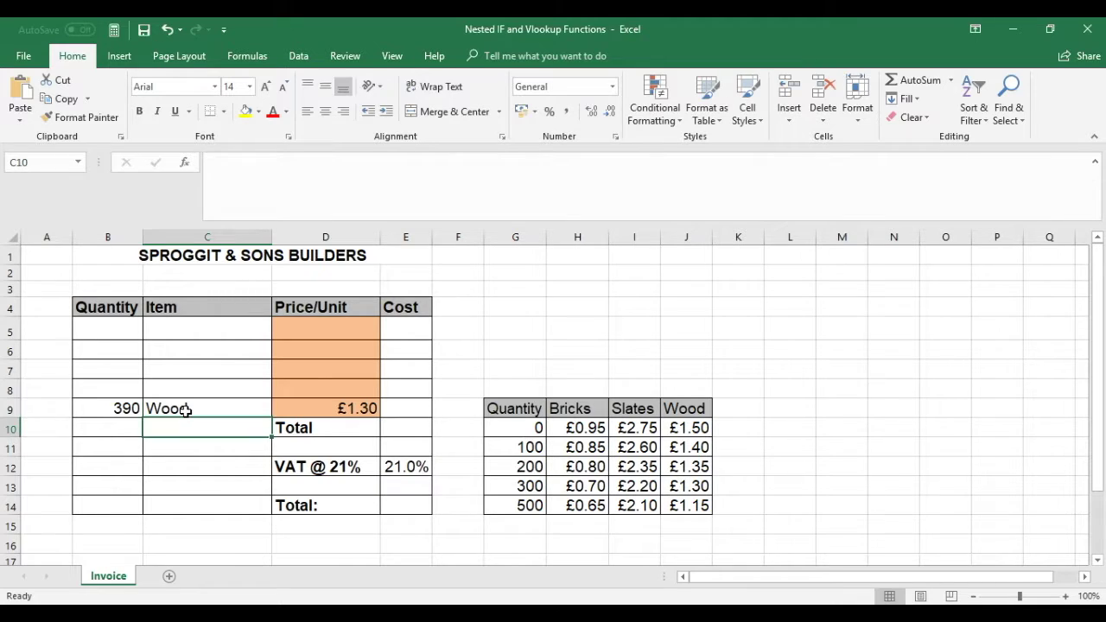
click(343, 409)
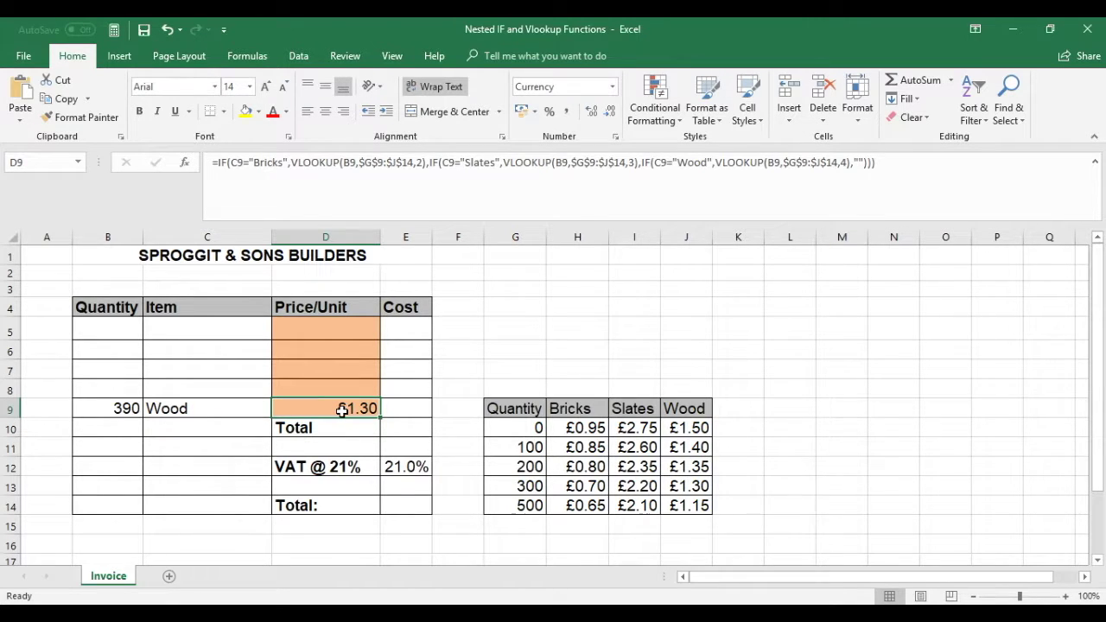
drag(115, 407, 154, 409)
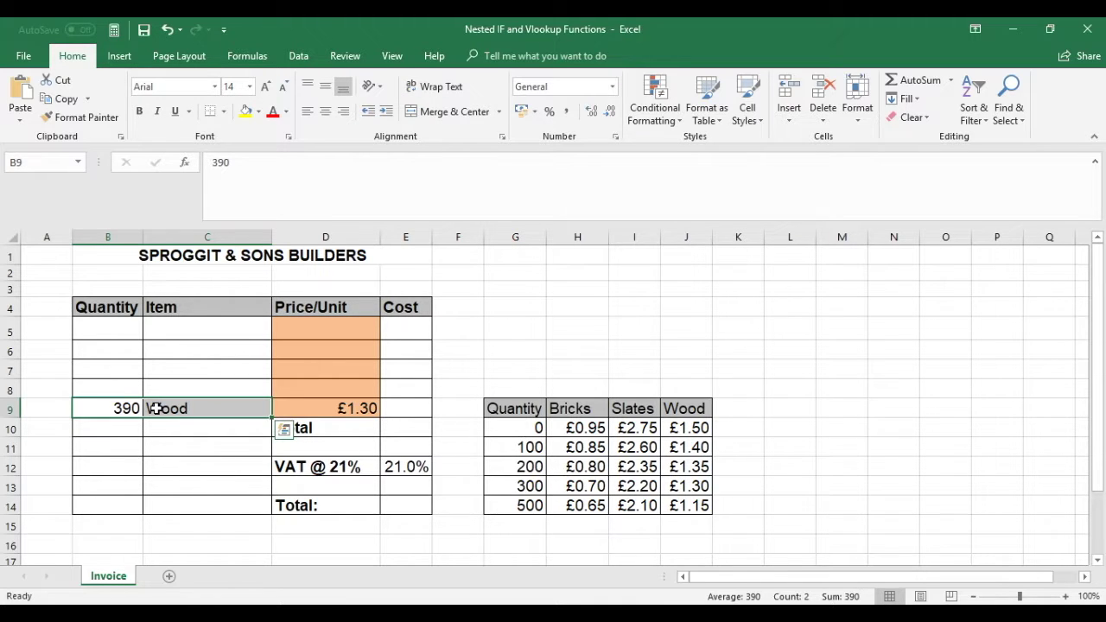
key(Delete)
Step: Insert line breaks before the Slates and Wood IF functions in the D5 formula so each IF has its own line, and enter it
click(304, 328)
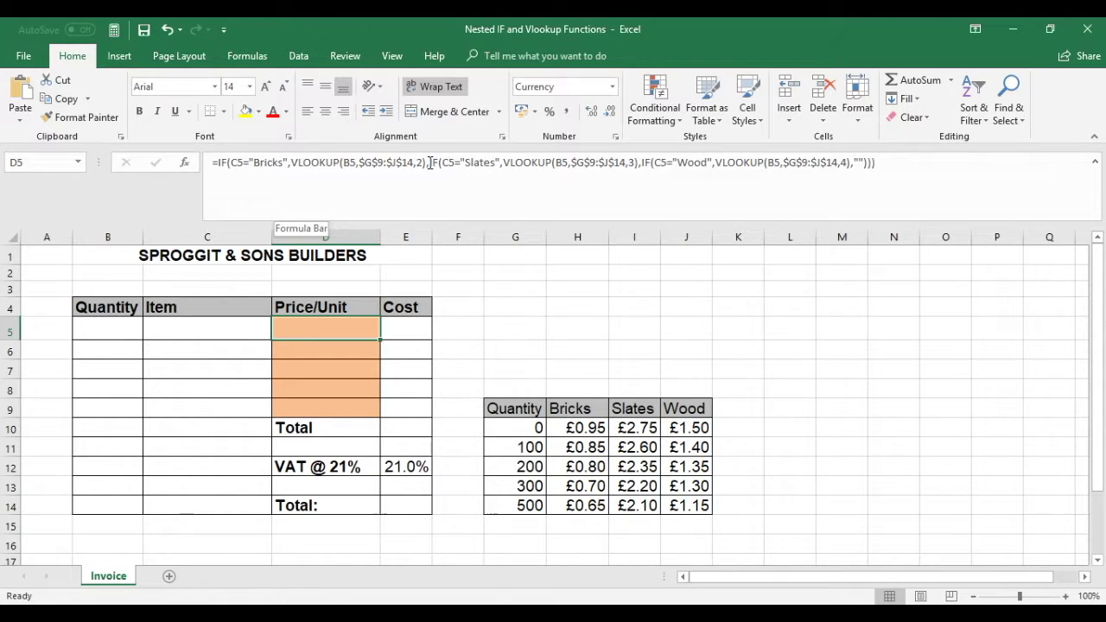
click(430, 163)
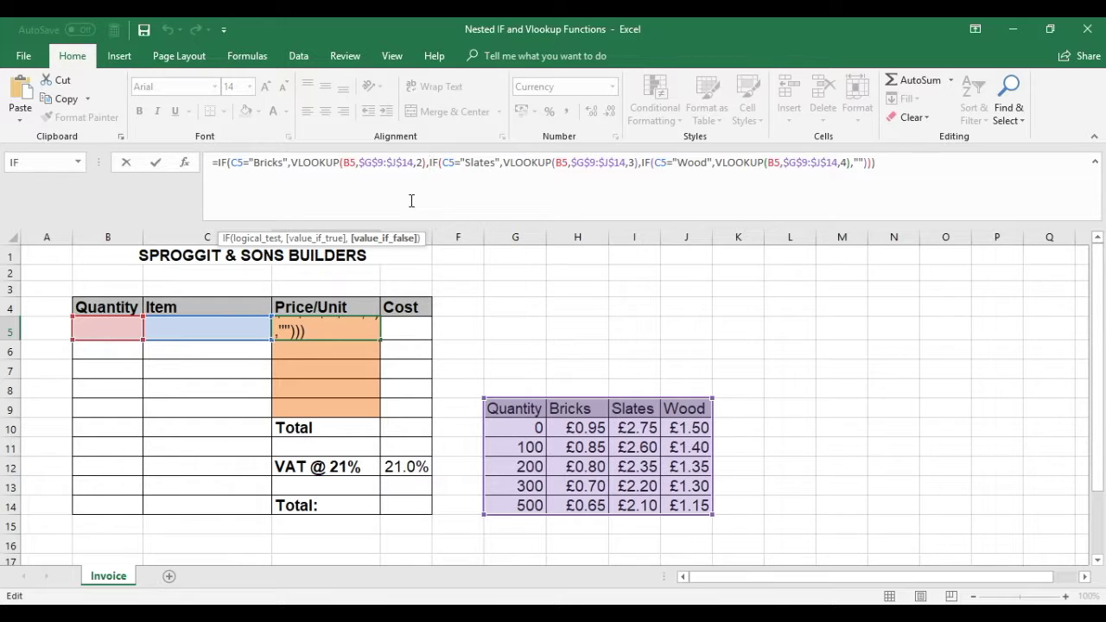
key(alt+Return)
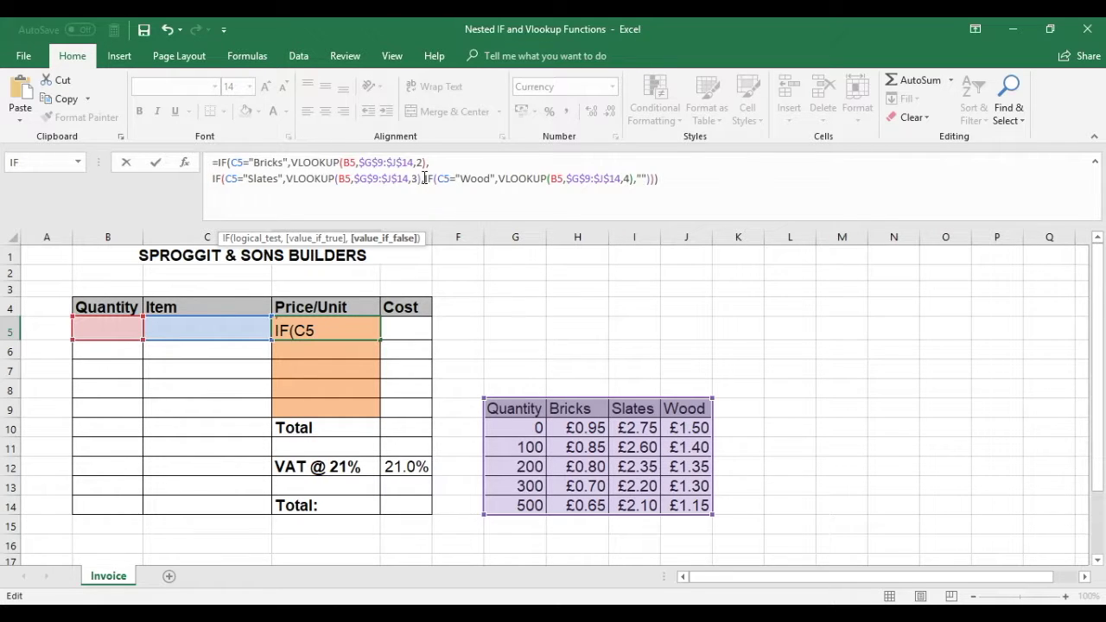
click(427, 178)
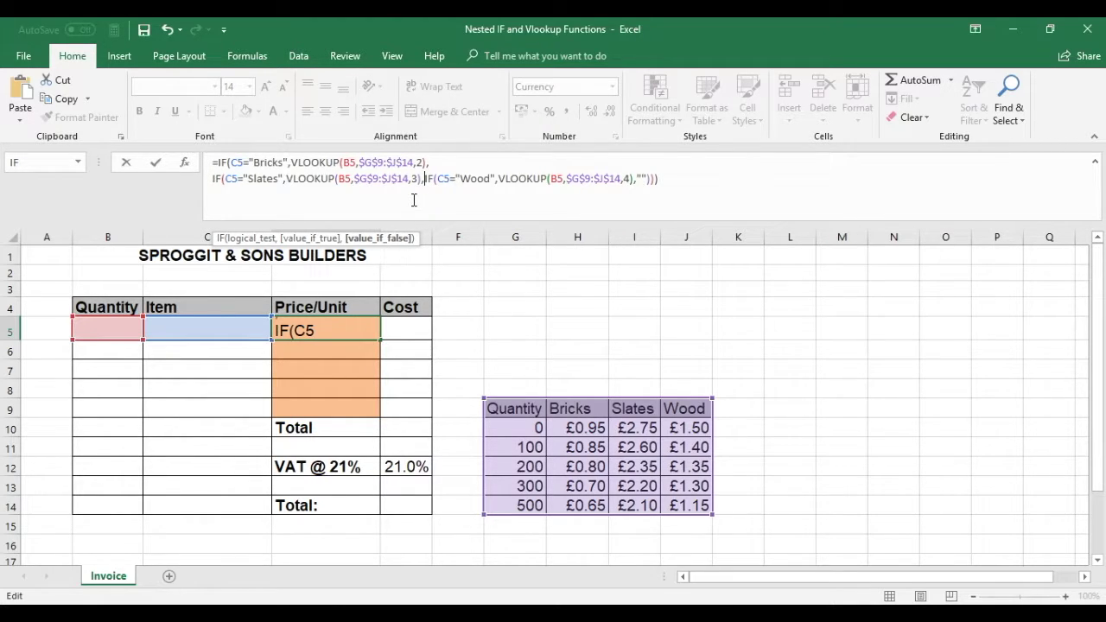
key(alt+Return)
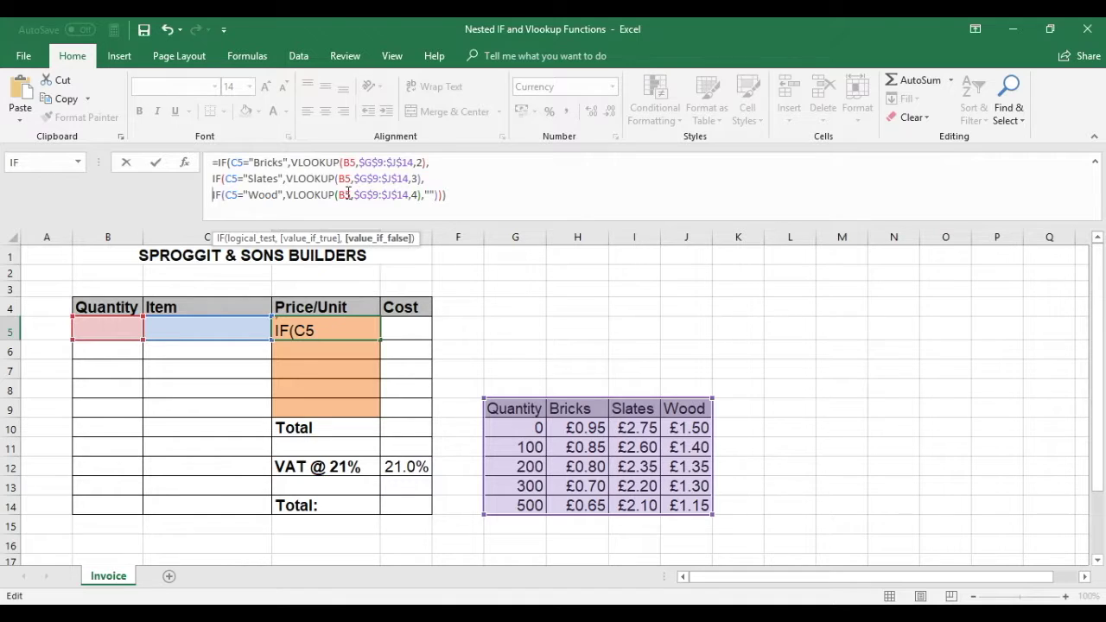
click(421, 194)
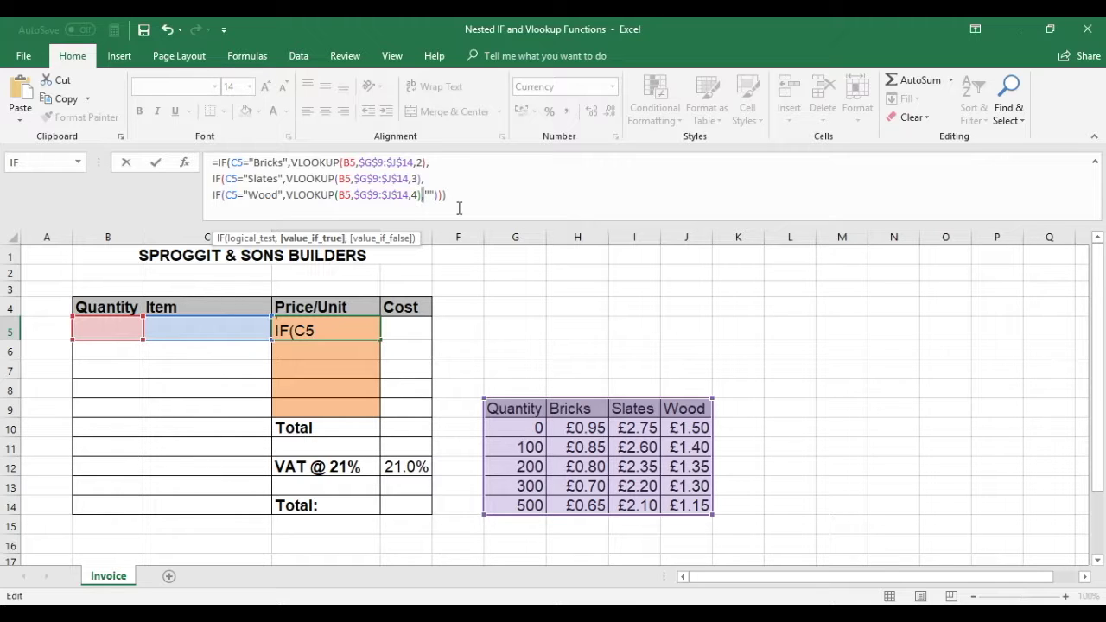
key(Return)
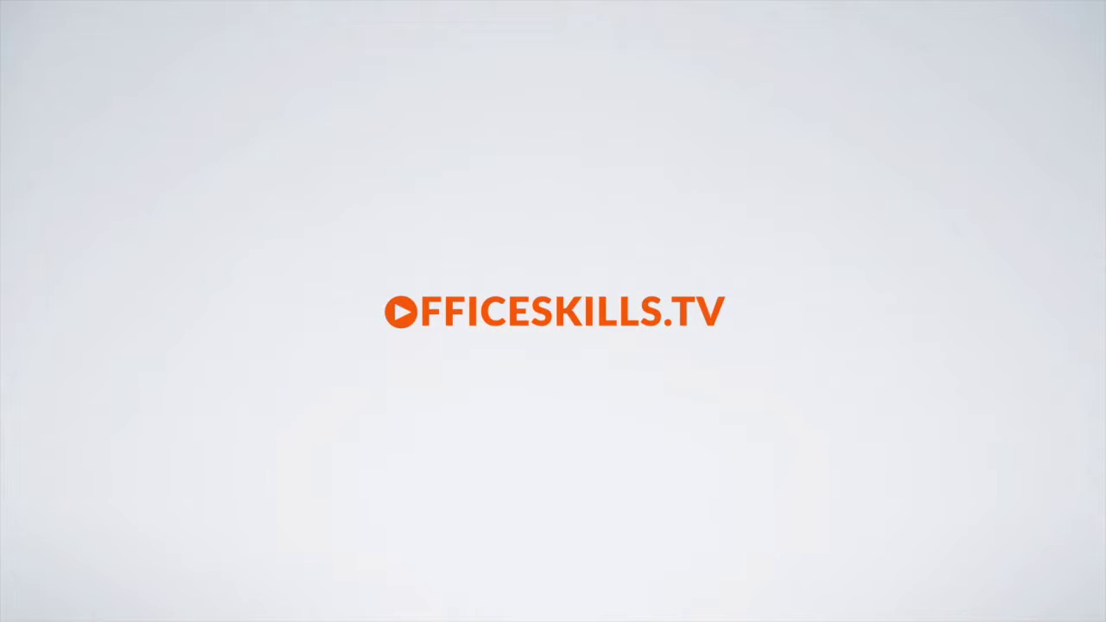